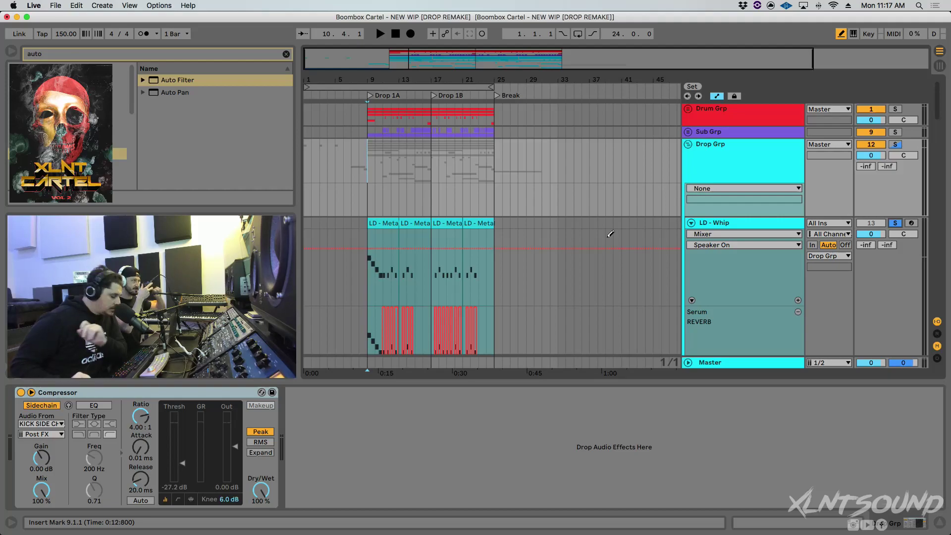
Step: Turn off draw mode, then unsolo, deactivate and collapse the first LD - Whip track in the Drop Grp
key("b")
left_click(720, 227)
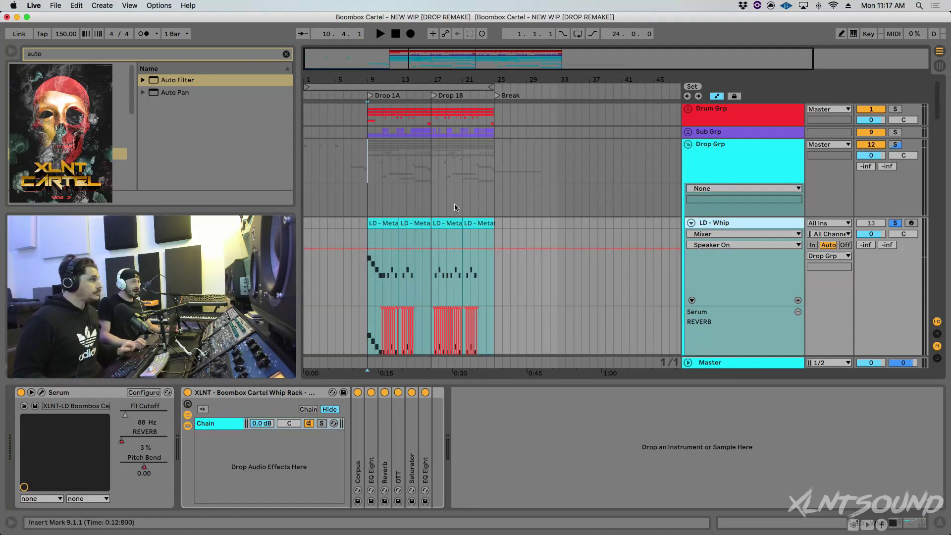
scroll(720, 227, "down", 2)
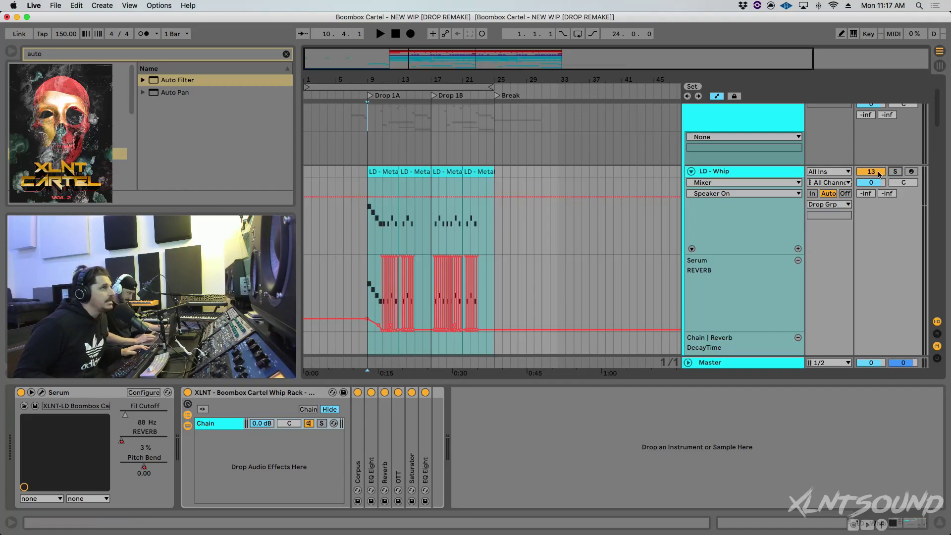
scroll(335, 155, "down", 8)
scroll(332, 199, "up", 8)
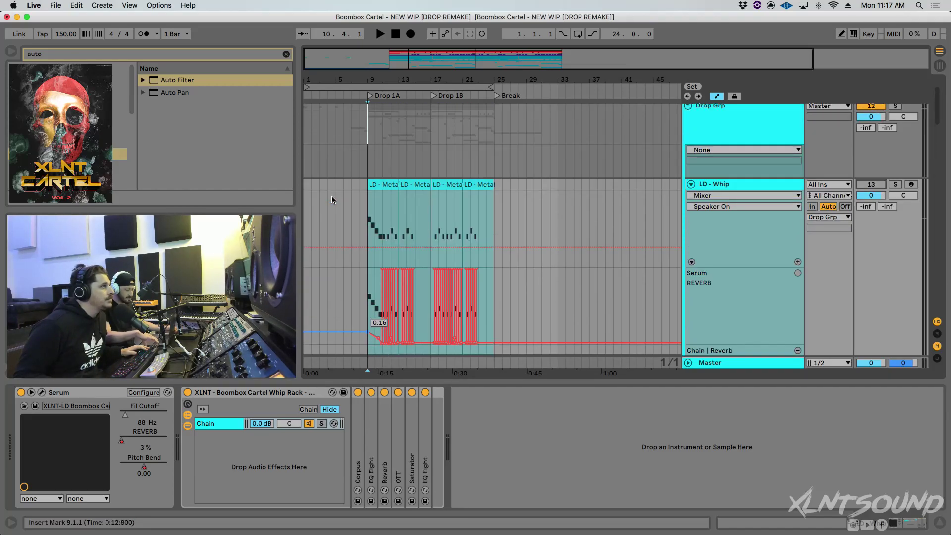
left_click(690, 184)
Step: Activate the red LD - Whip track and show its LD - Metallic clips across Drop 1A and Drop 1B
left_click(374, 198)
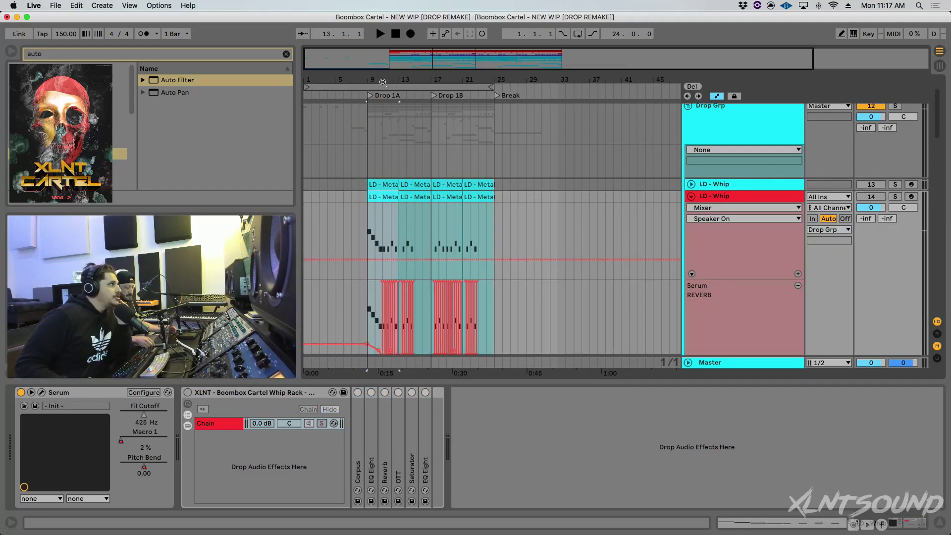
left_click_drag(388, 85, 391, 196)
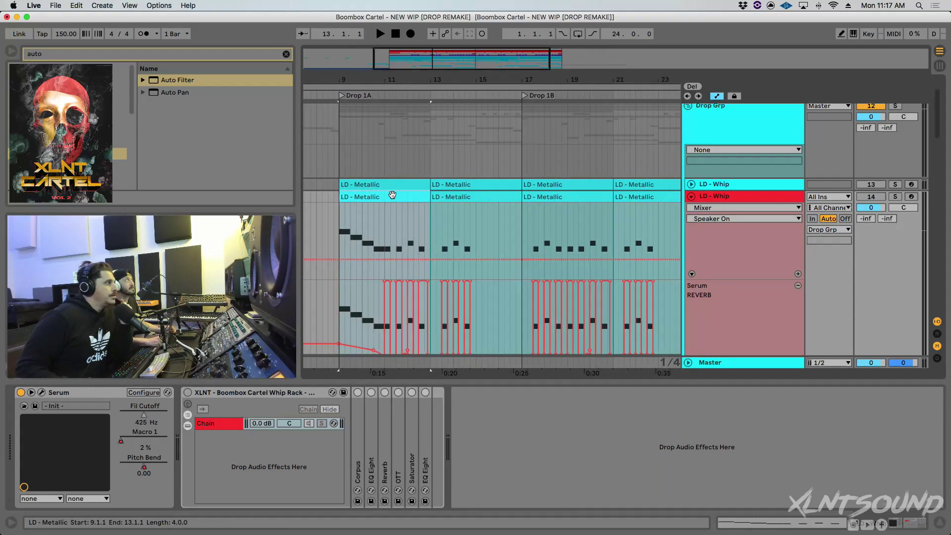
left_click(565, 196)
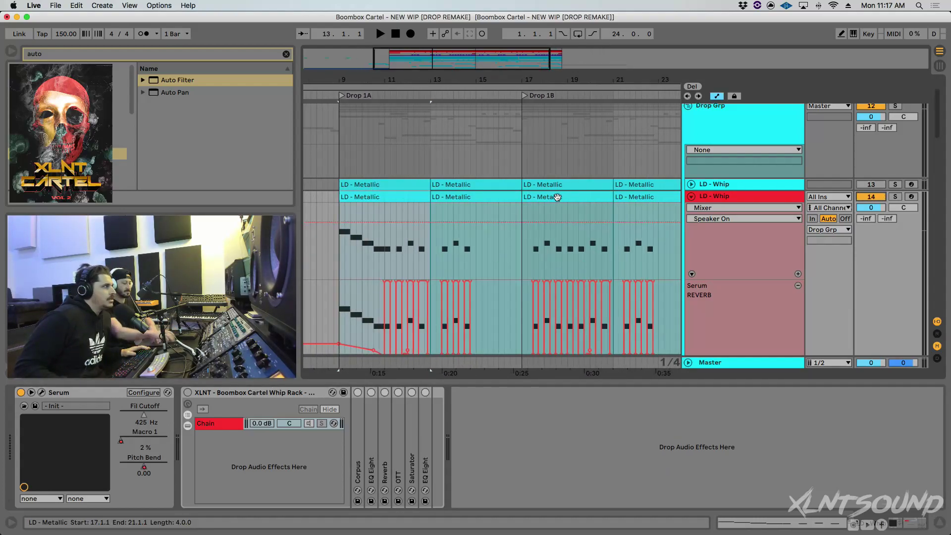
Step: Play the red LD - Whip track from bar 6 into Drop 1A, then stop playback
scroll(565, 196, "left", 3)
left_click(356, 196)
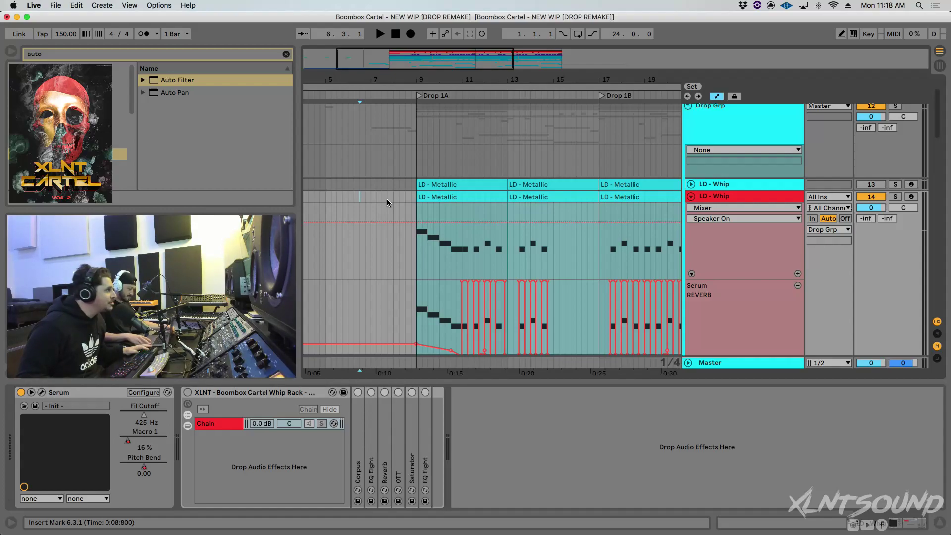
scroll(396, 191, "up", 3)
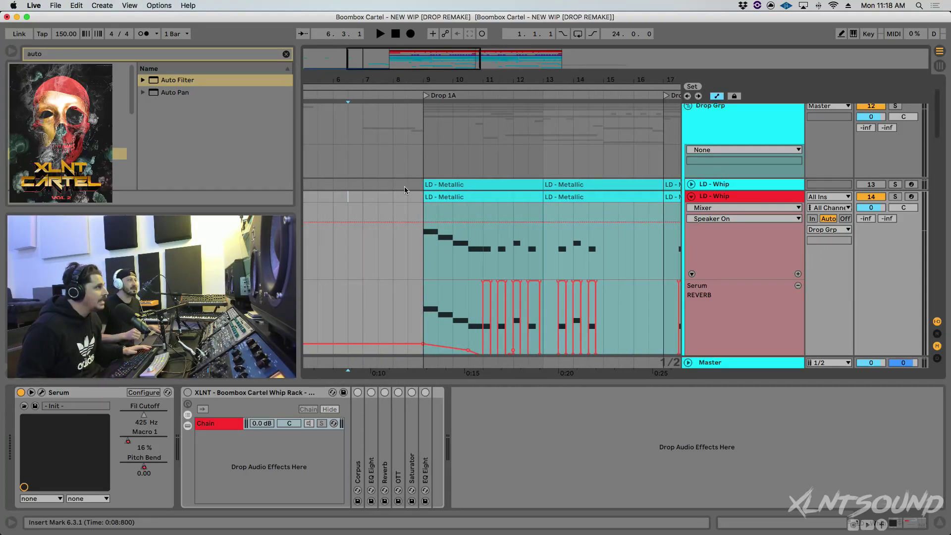
left_click(431, 195)
left_click(333, 197)
key("space")
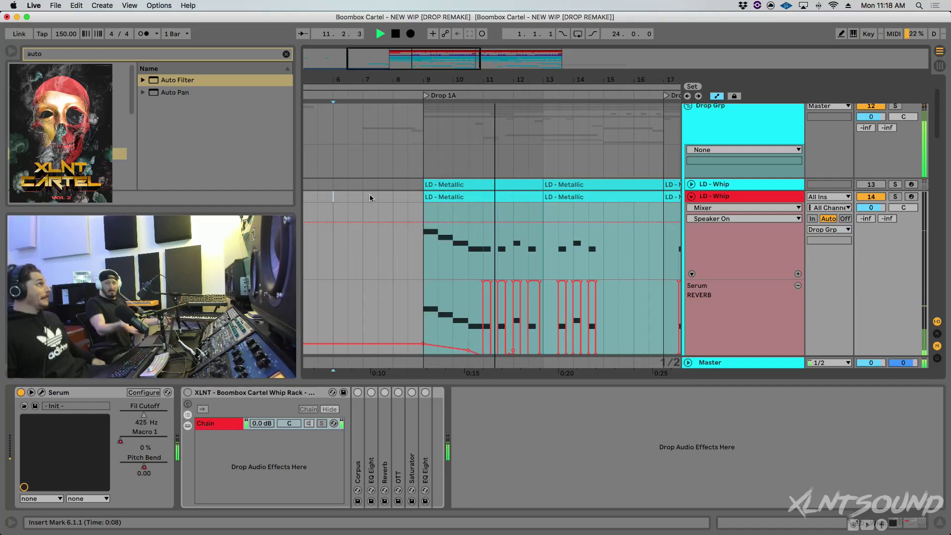
key("space")
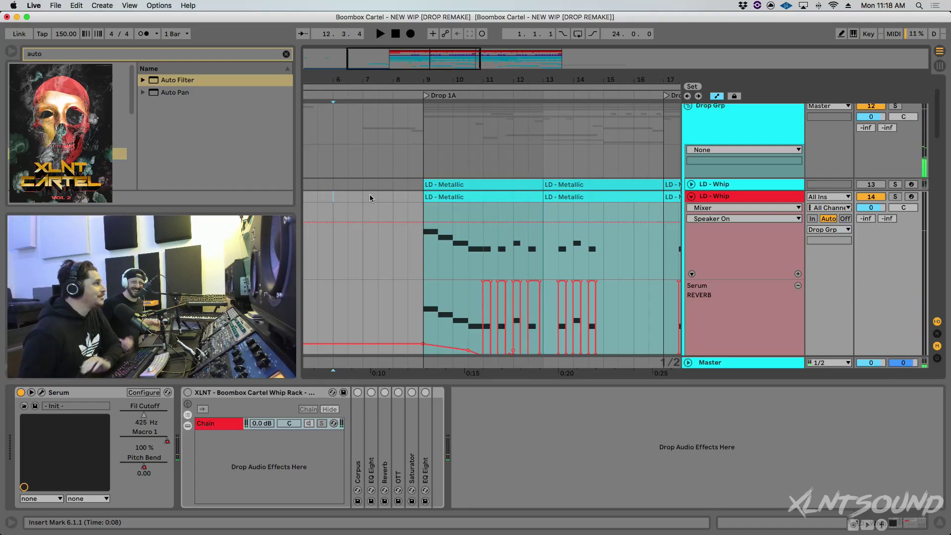
Step: Examine the automation lanes of the red LD - Whip track across Drop 1A, including the Serum and Chain Reverb parameters
left_click_drag(427, 82, 426, 102)
scroll(700, 188, "down", 10)
scroll(700, 187, "up", 11)
left_click_drag(499, 79, 500, 61)
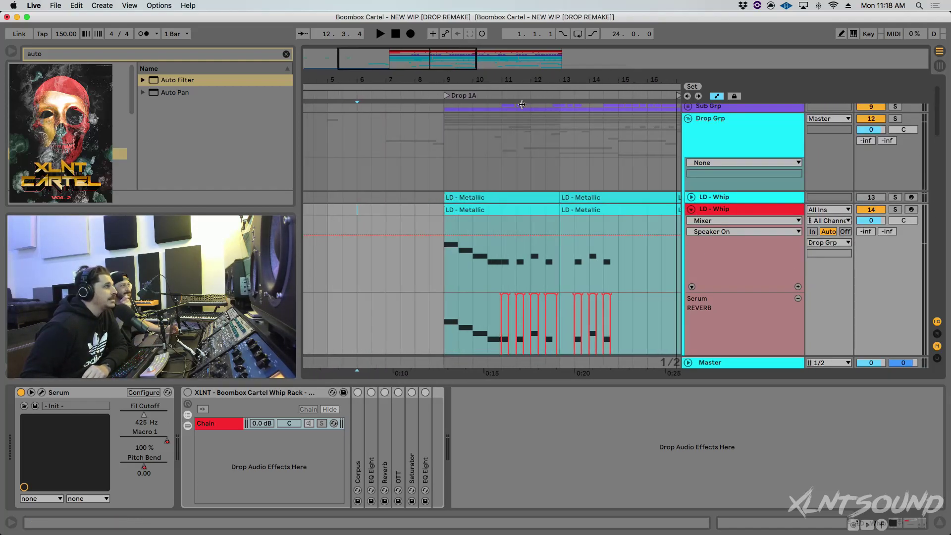
scroll(571, 154, "down", 5)
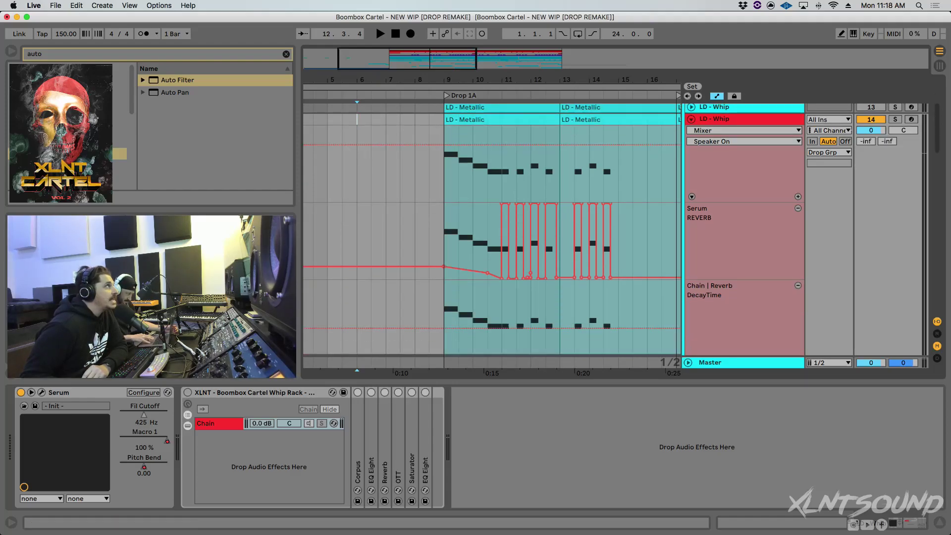
left_click_drag(576, 83, 576, 101)
scroll(575, 111, "down", 3)
scroll(574, 123, "up", 5)
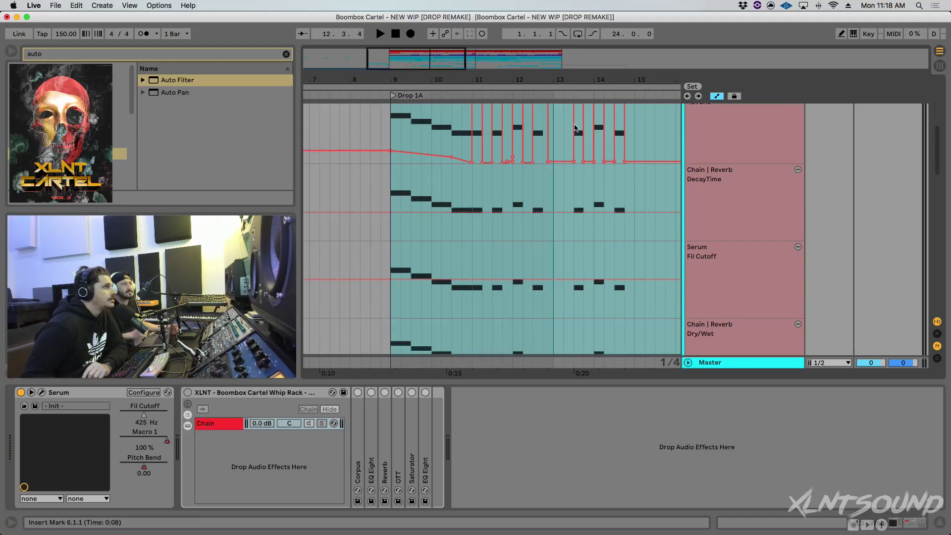
Step: Collapse the LD - Groan track and leave the red LD - Whip track expanded
left_click(692, 222)
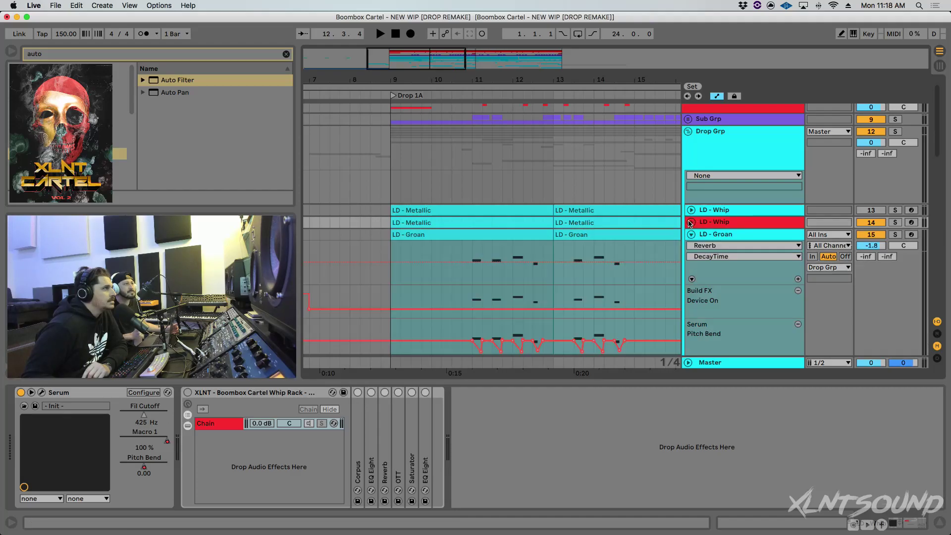
left_click(576, 257)
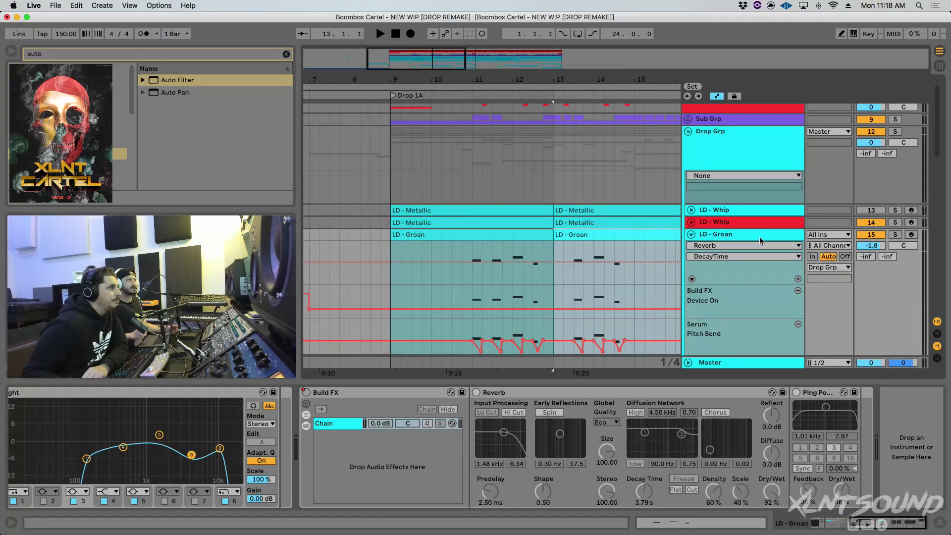
left_click(691, 235)
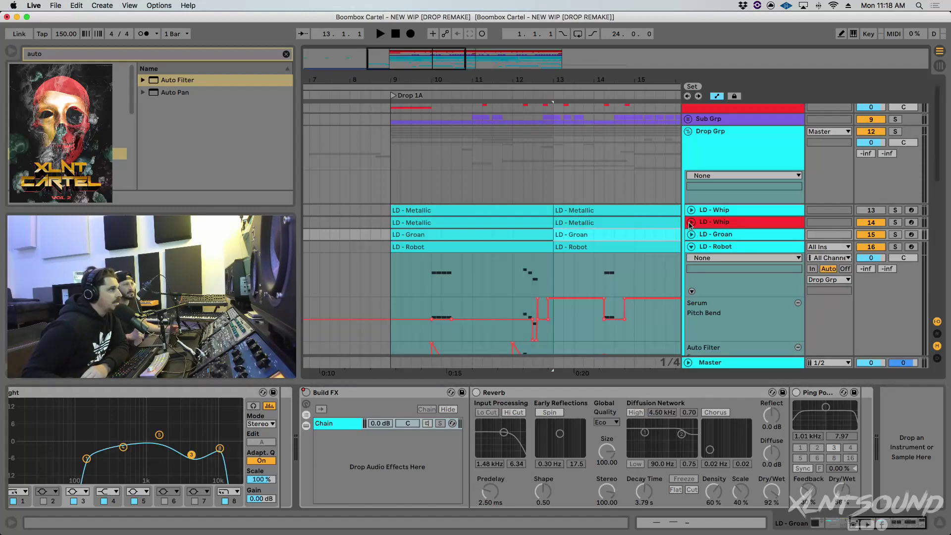
left_click(691, 222)
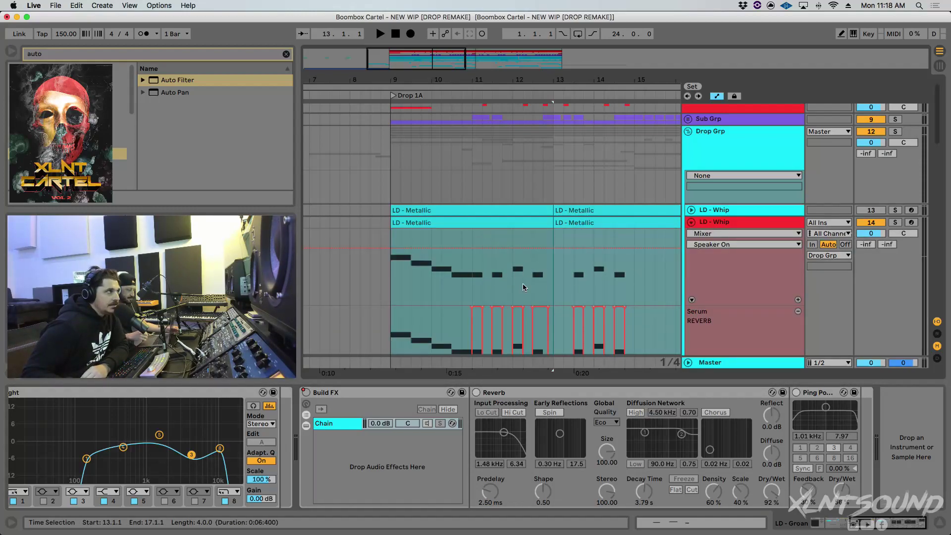
Step: Open Serum on the red LD - Whip track and load the Analog wavetable Basic Shapes into oscillator A
left_click(408, 222)
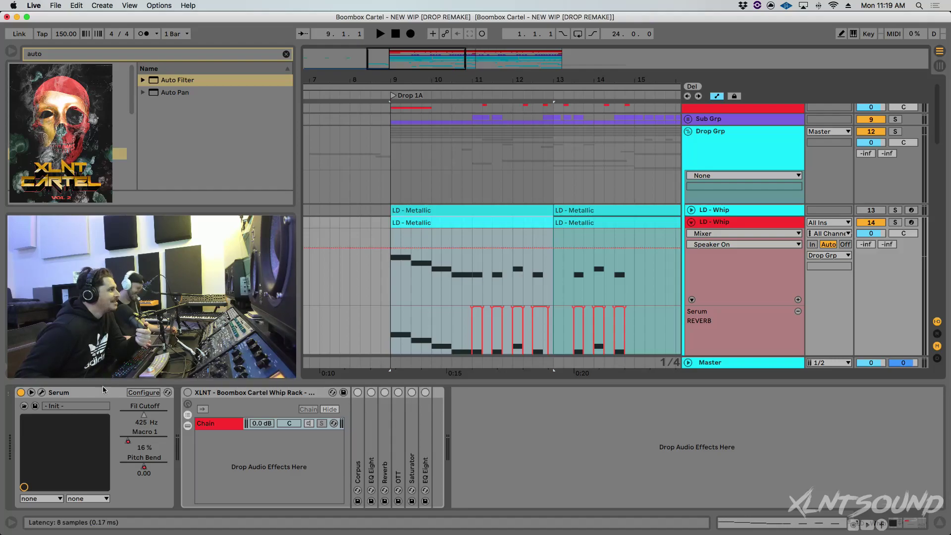
left_click(42, 392)
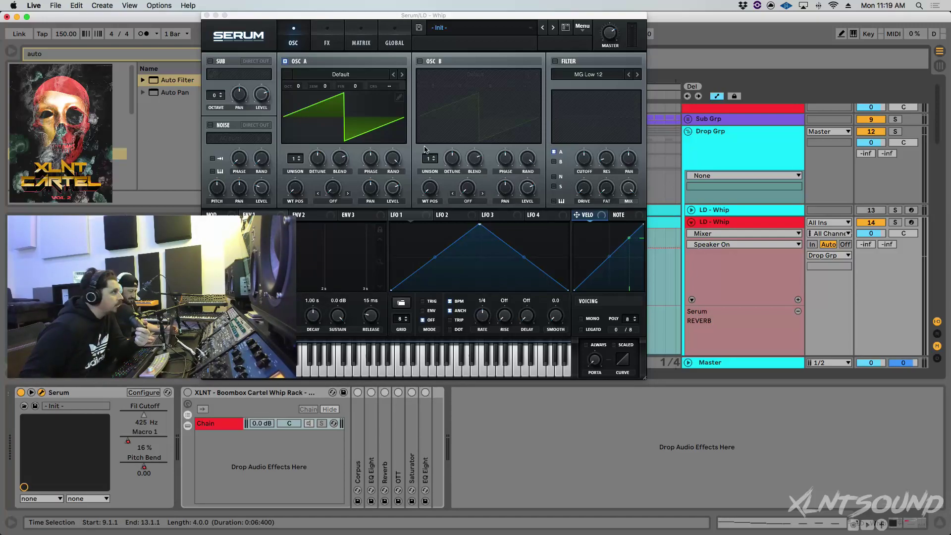
left_click(343, 75)
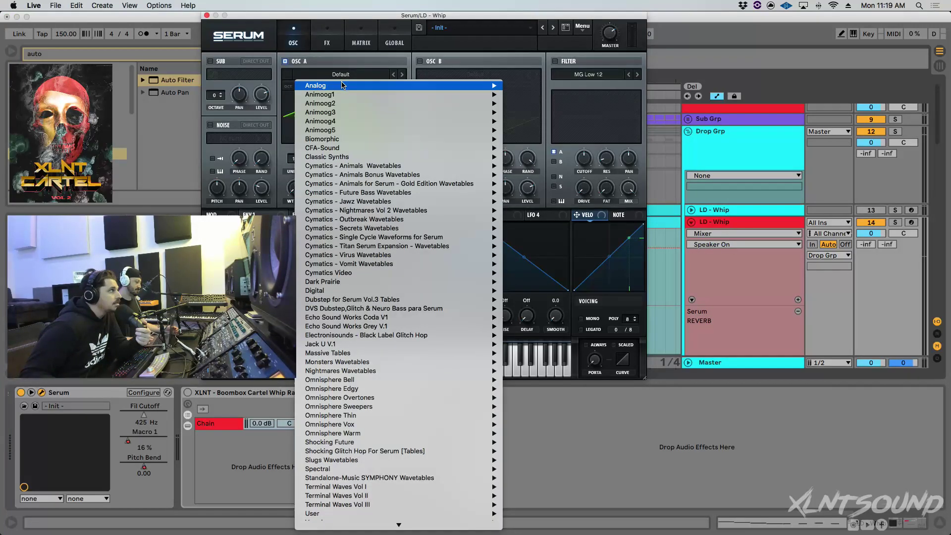
left_click(570, 130)
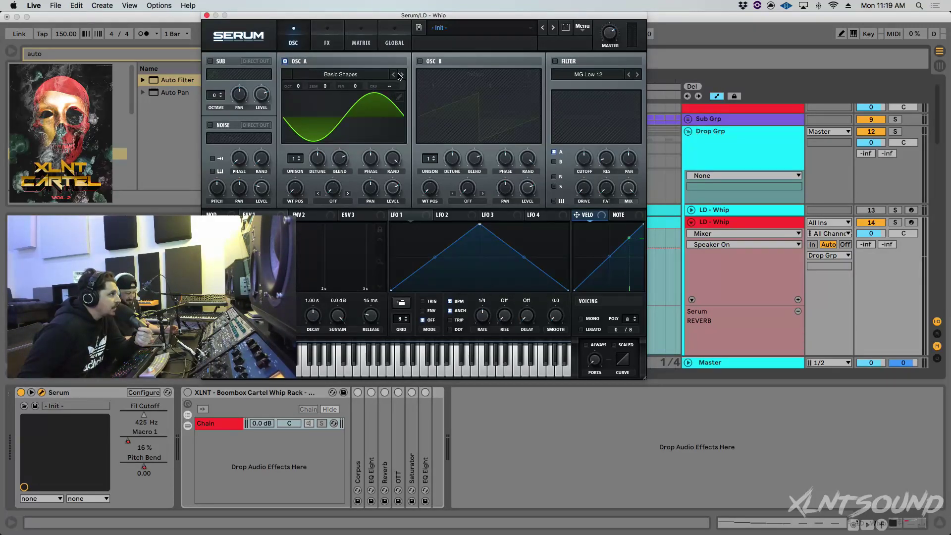
Step: Enable oscillator B with the Analog wavetable Basic Shapes and move its wavetable position to the saw shape
left_click(421, 62)
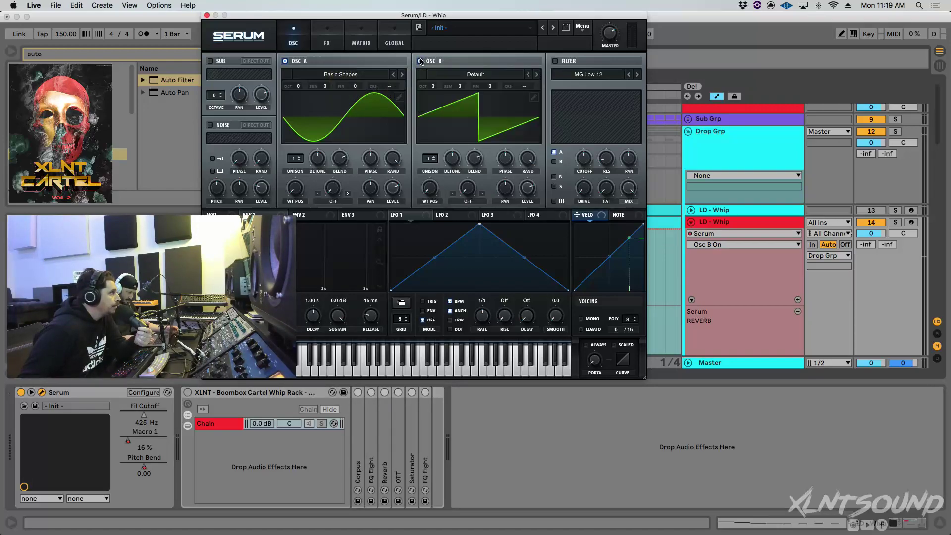
left_click(479, 80)
mouse_move(483, 86)
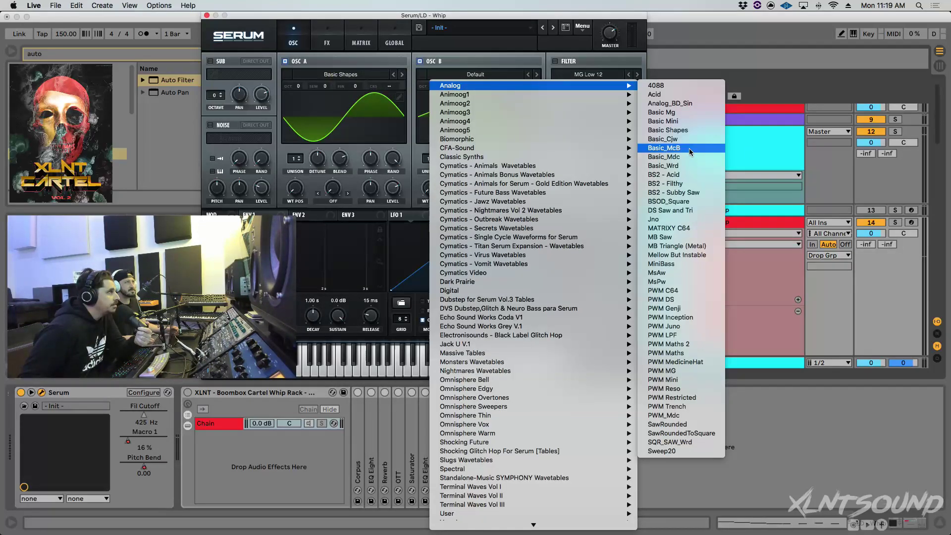
left_click(688, 131)
left_click_drag(435, 197, 433, 170)
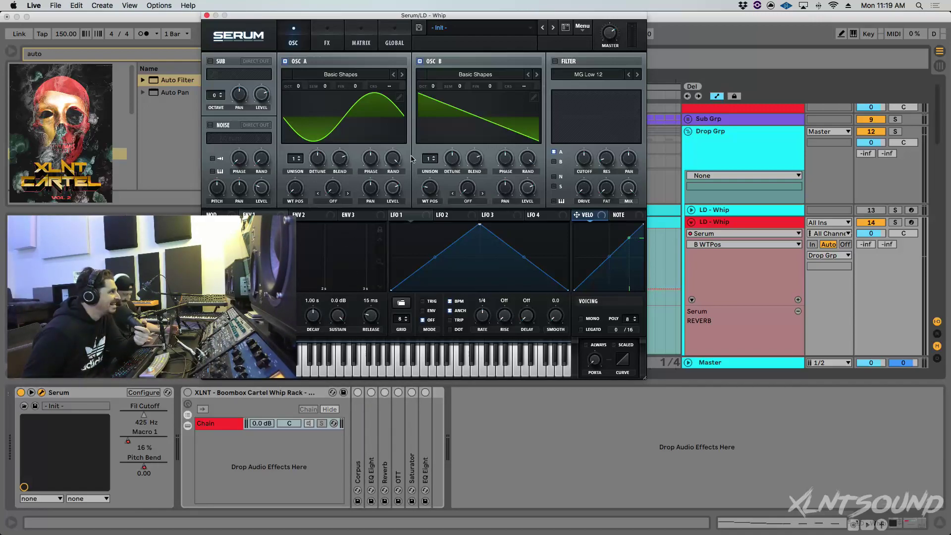
Step: Tune oscillator B to octave +3, semitone +2 and fine -23
left_click_drag(432, 87, 434, 42)
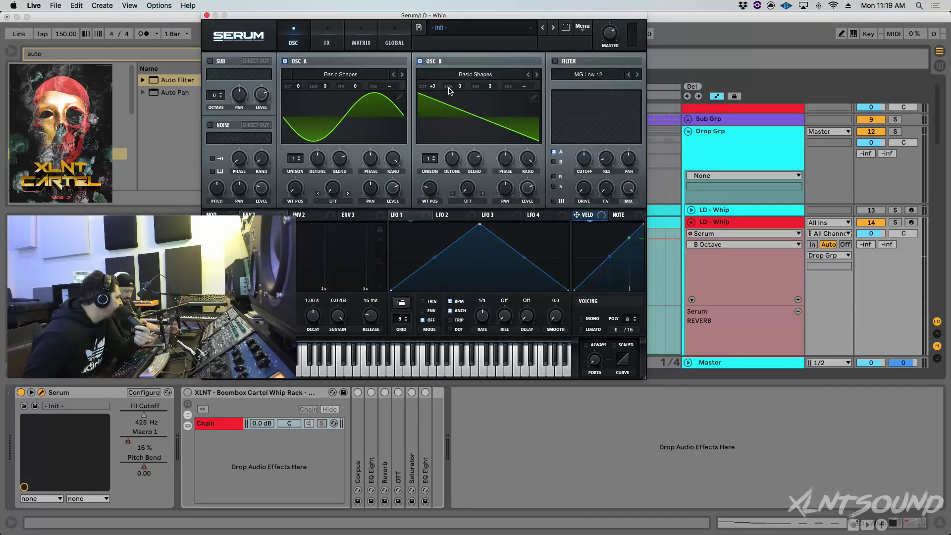
left_click_drag(460, 88, 462, 77)
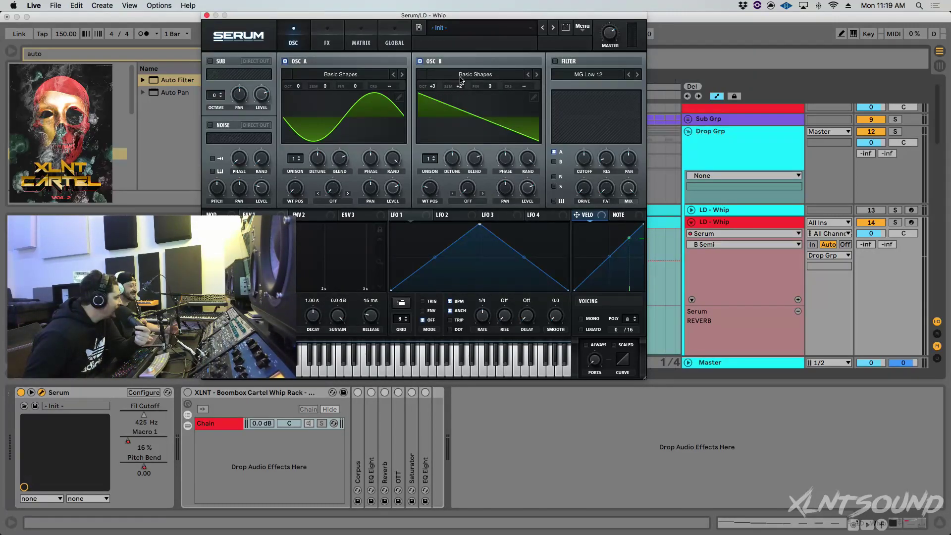
left_click(489, 90)
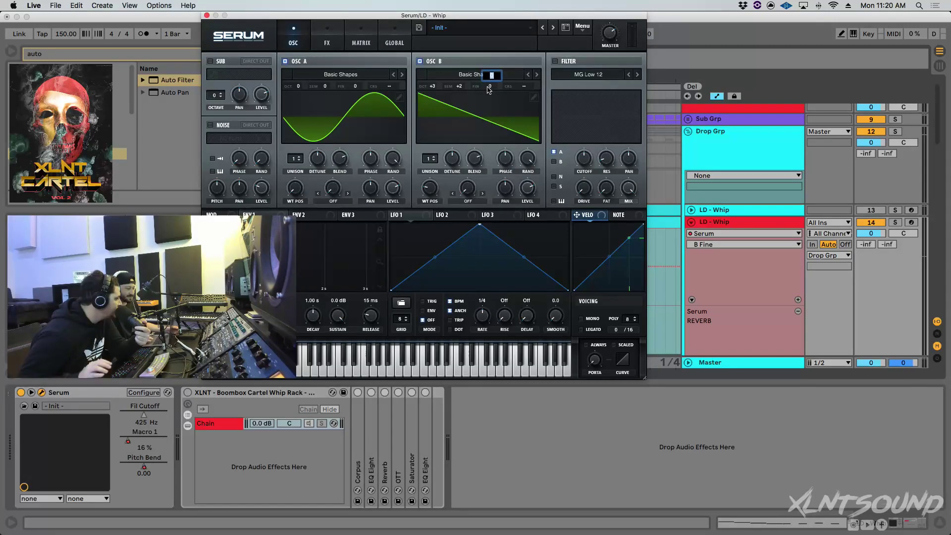
type("-23")
key("Return")
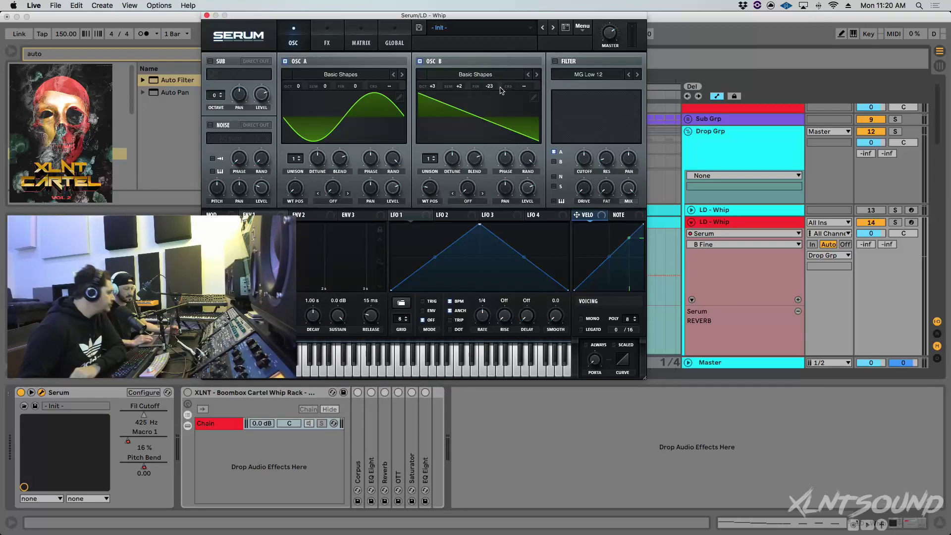
Step: Set oscillator B to 2 unison voices, lower its detune and adjust its level
left_click(432, 156)
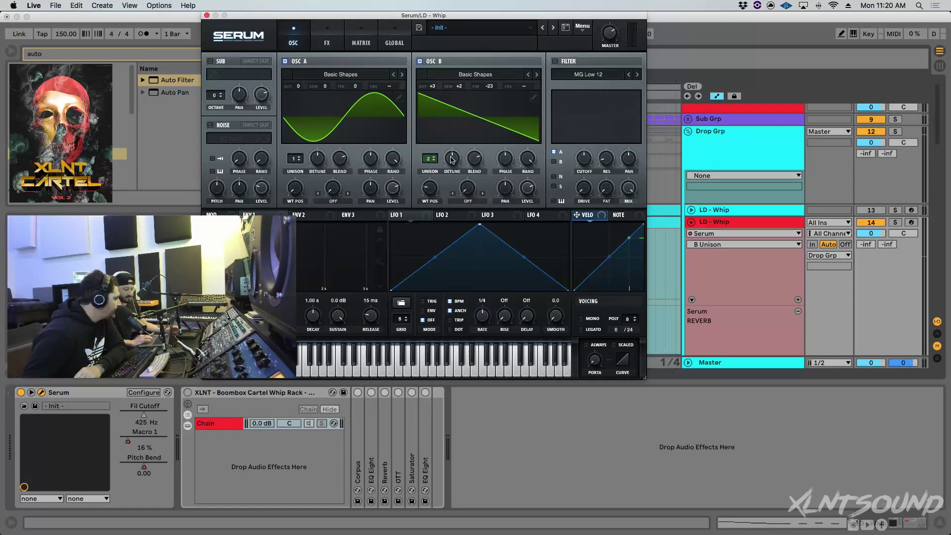
left_click_drag(452, 159, 466, 319)
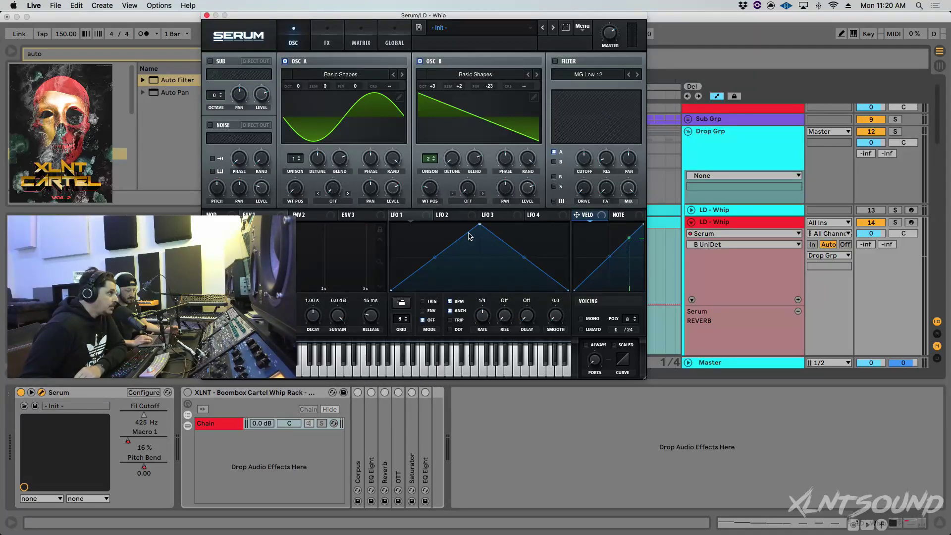
left_click(524, 187)
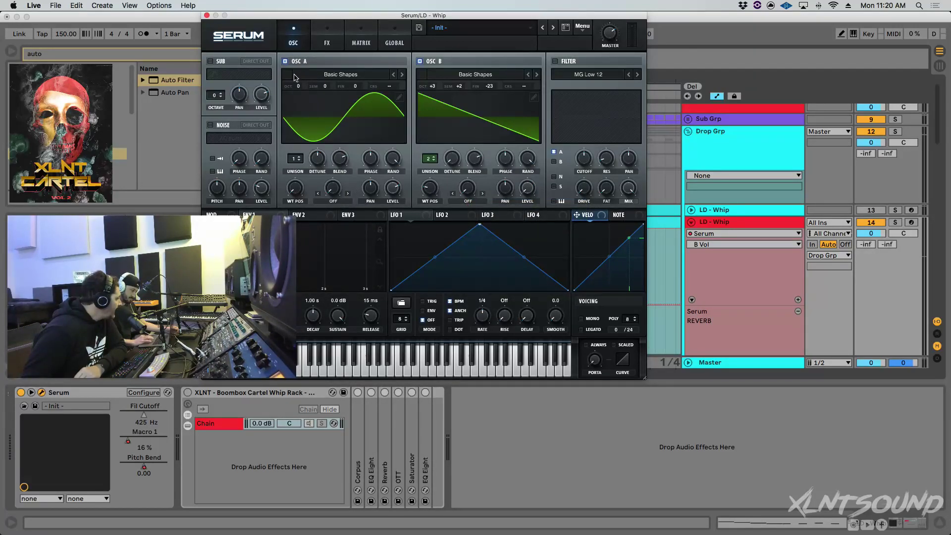
Step: Set oscillator A's warp mode to FM (from B), raise the warp amount and audition the patch
left_click(333, 201)
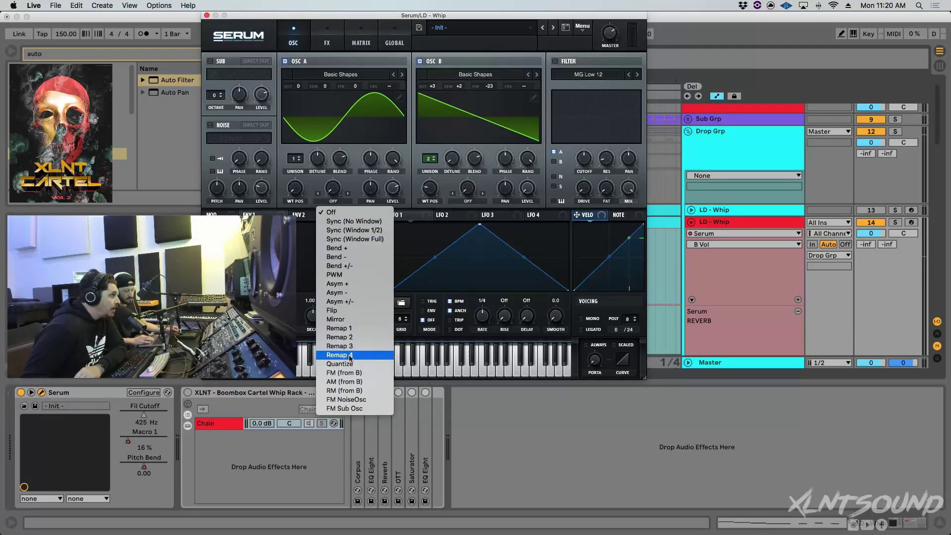
left_click(341, 336)
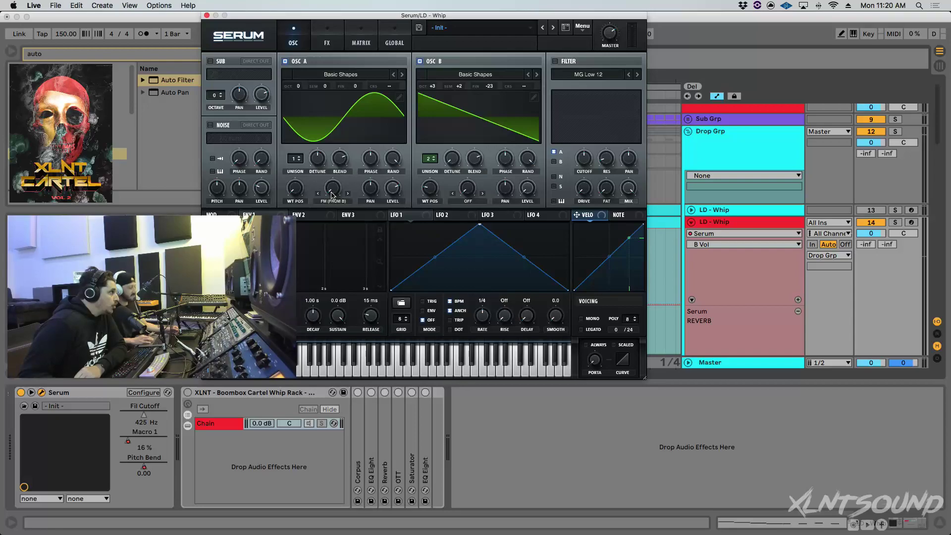
left_click_drag(333, 191, 336, 137)
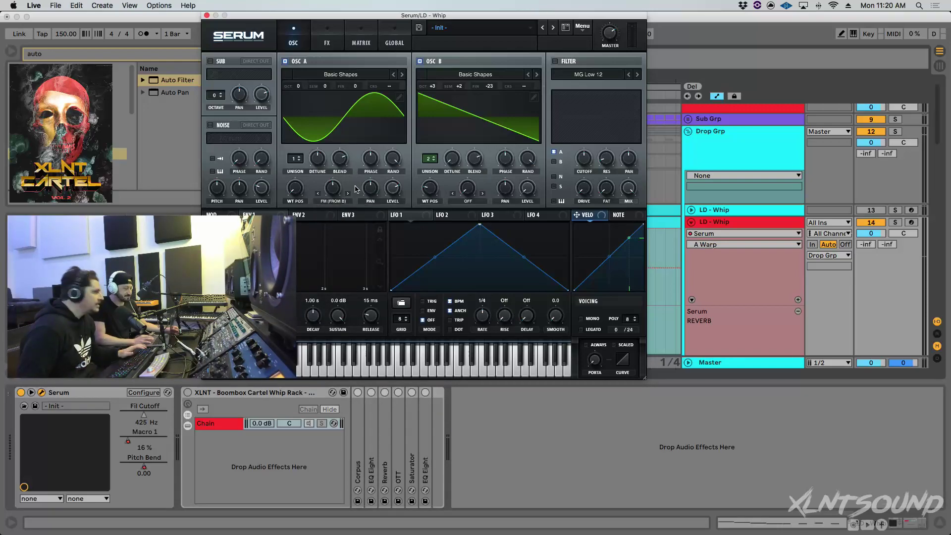
key("space")
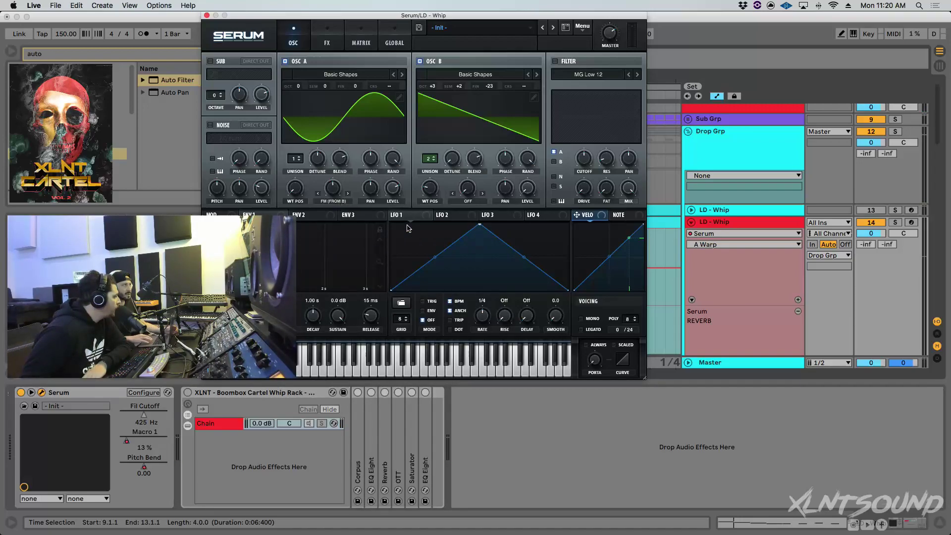
Step: Reshape LFO 1 into a fast rise and a fall to zero just past mid-cycle in ENV mode, and assign it to oscillator A's level
left_click_drag(479, 226, 416, 206)
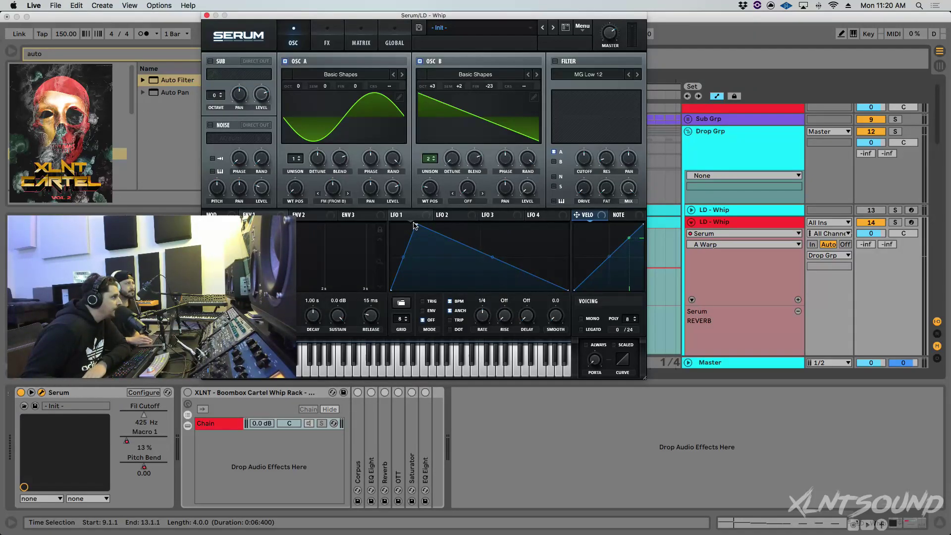
left_click_drag(493, 257, 498, 290)
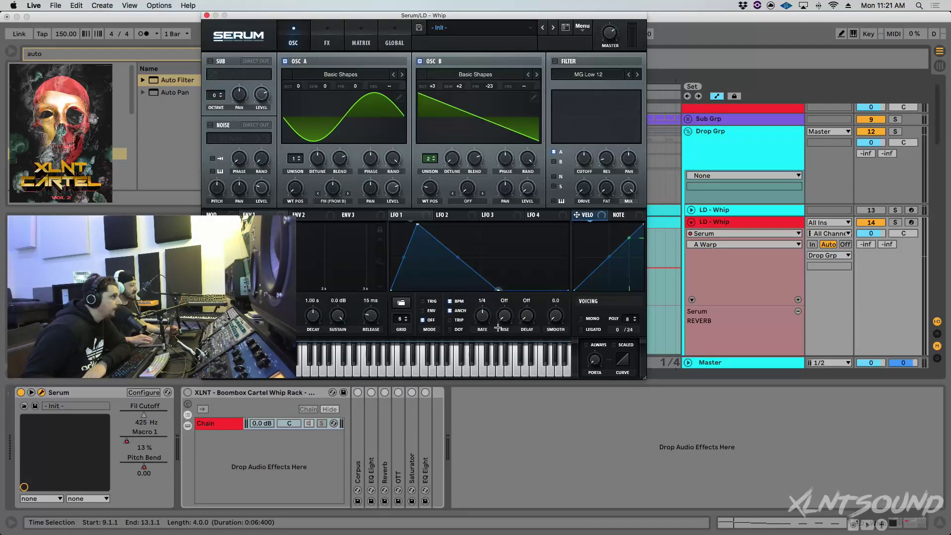
left_click(424, 310)
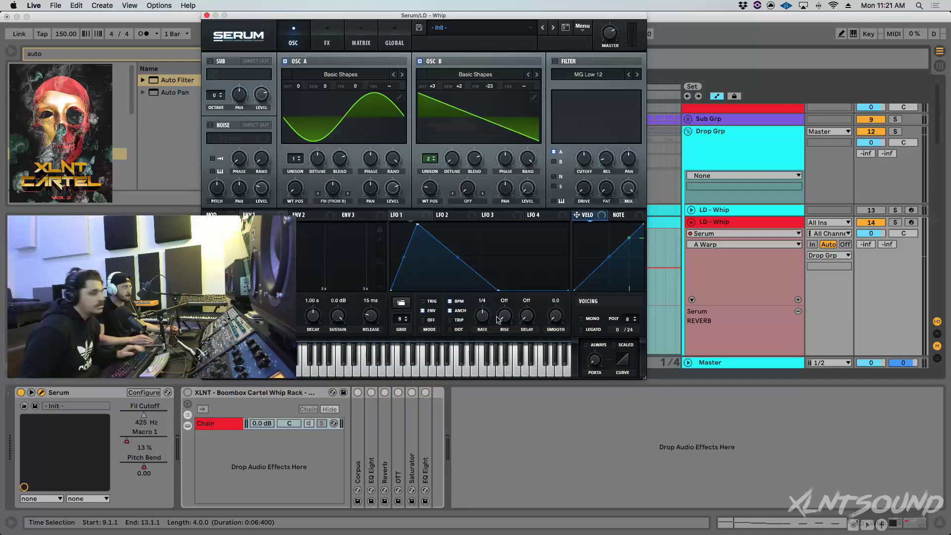
left_click(395, 190)
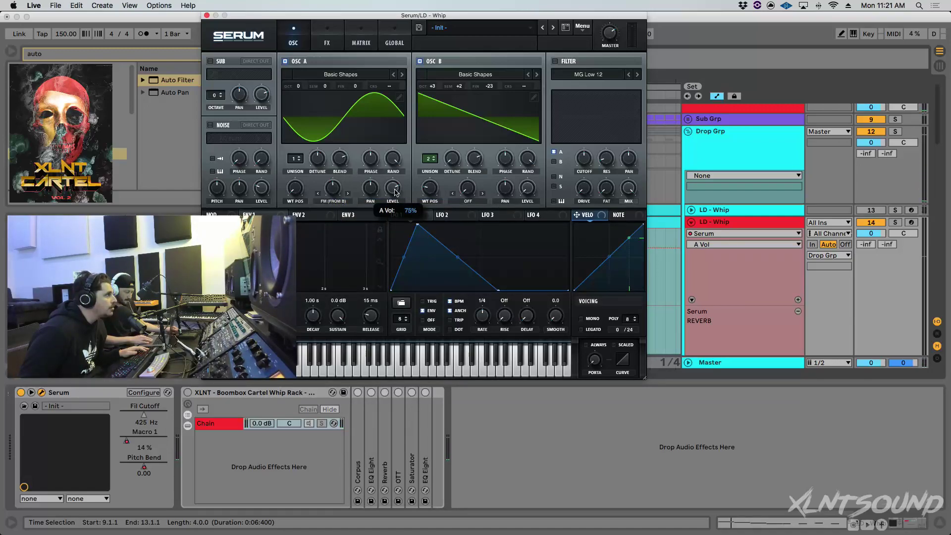
left_click_drag(427, 216, 392, 188)
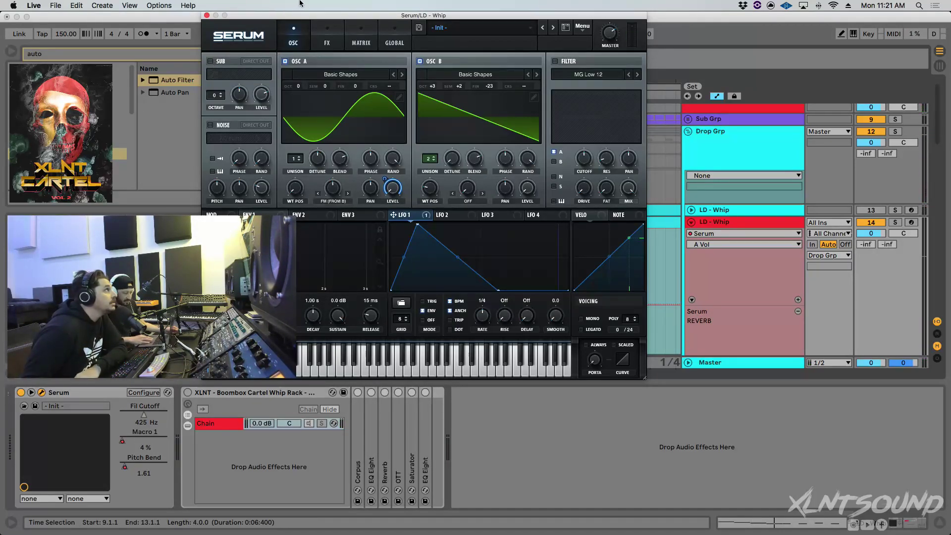
Step: Enable the sub oscillator with Direct Out, modulate its level with LFO 1 at about 54 and audition the patch
left_click_drag(317, 17, 464, 24)
left_click(455, 93)
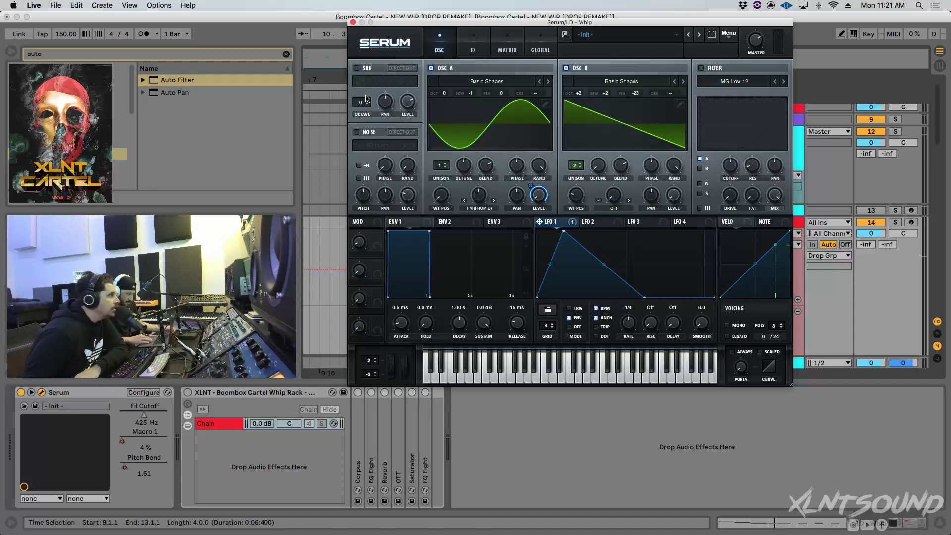
left_click(363, 69)
left_click(406, 69)
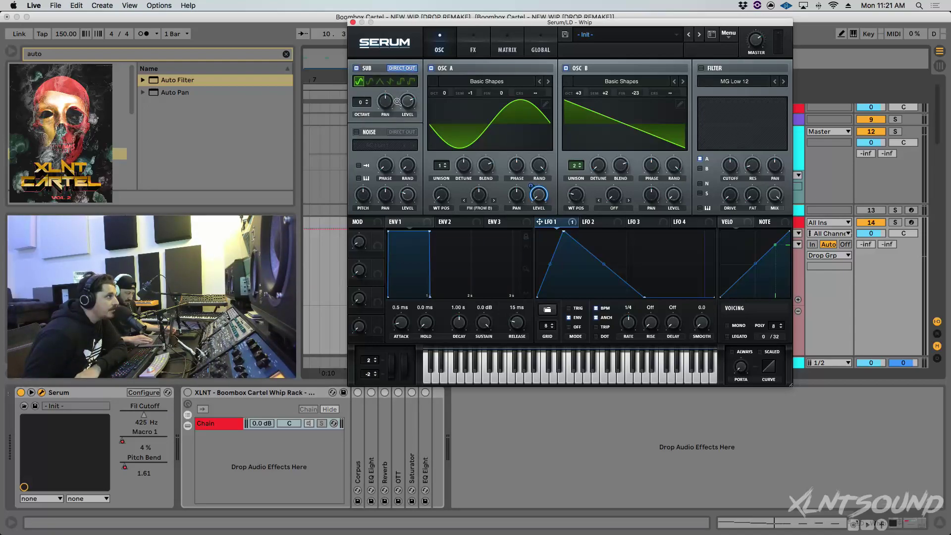
left_click_drag(569, 222, 402, 109)
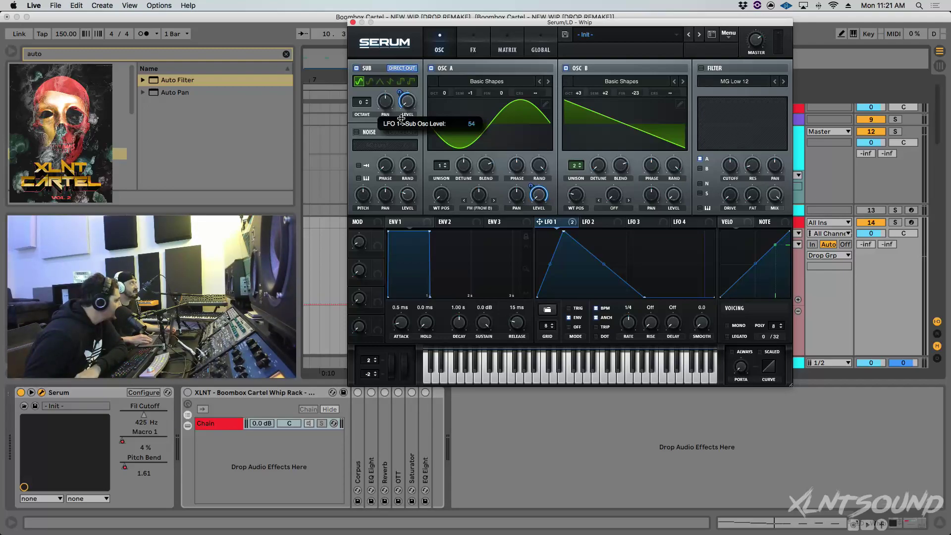
left_click_drag(401, 117, 403, 118)
key("space")
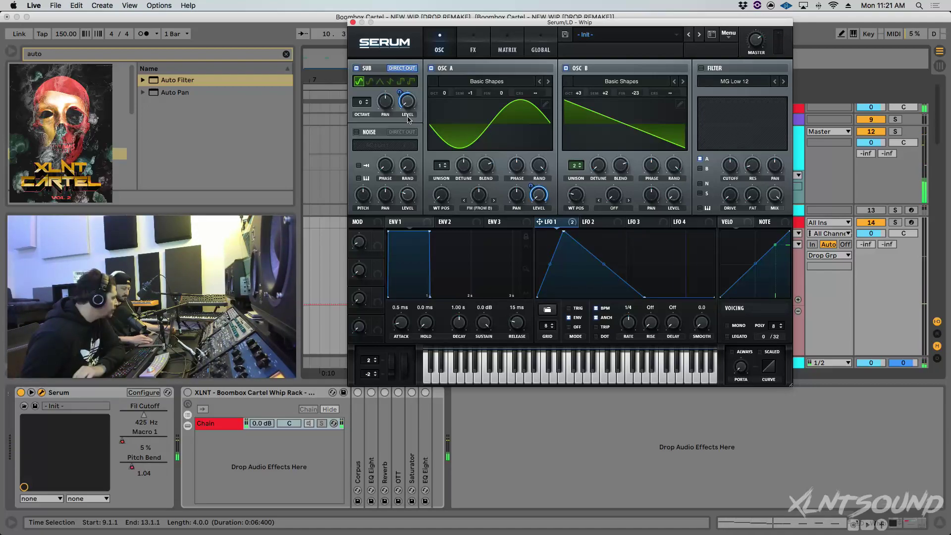
Step: Reset oscillator A's semitone tuning to 0
double_click(471, 94)
type("0")
key("Return")
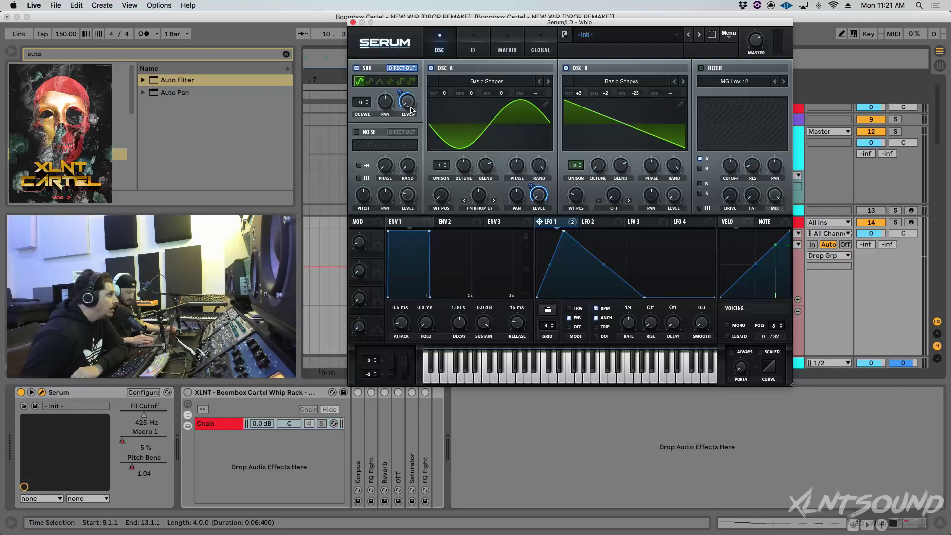
Step: Enable the noise oscillator with the Analog BrightWhite sample and modulate its level with LFO 1 at about 19
left_click(356, 132)
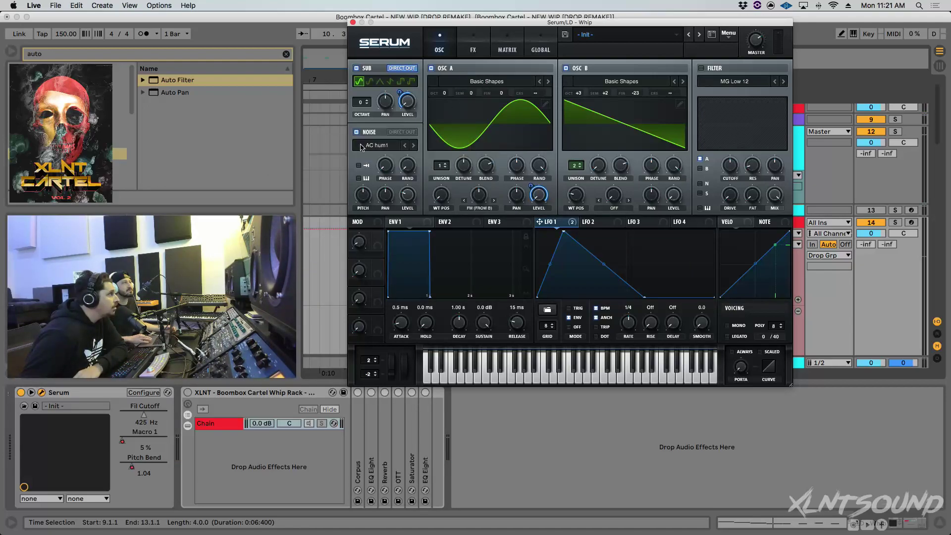
left_click(364, 146)
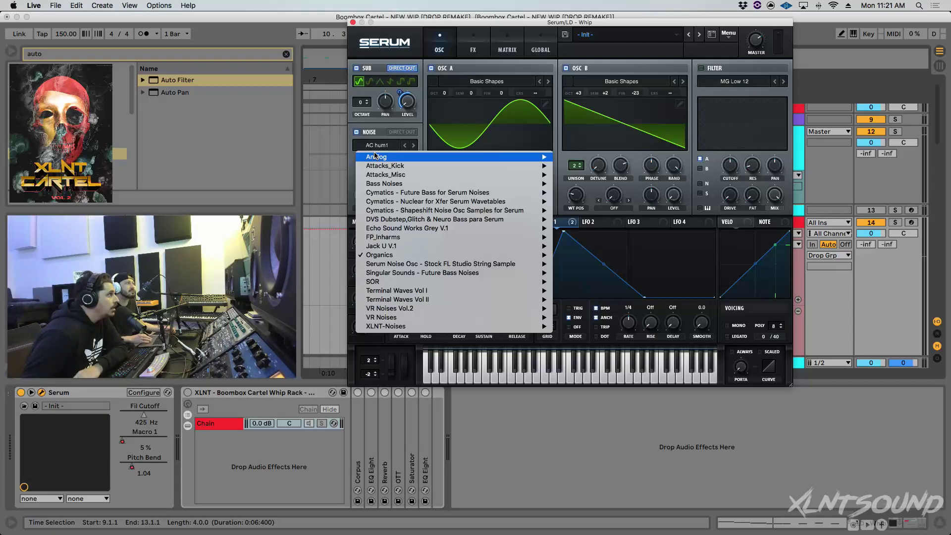
mouse_move(377, 157)
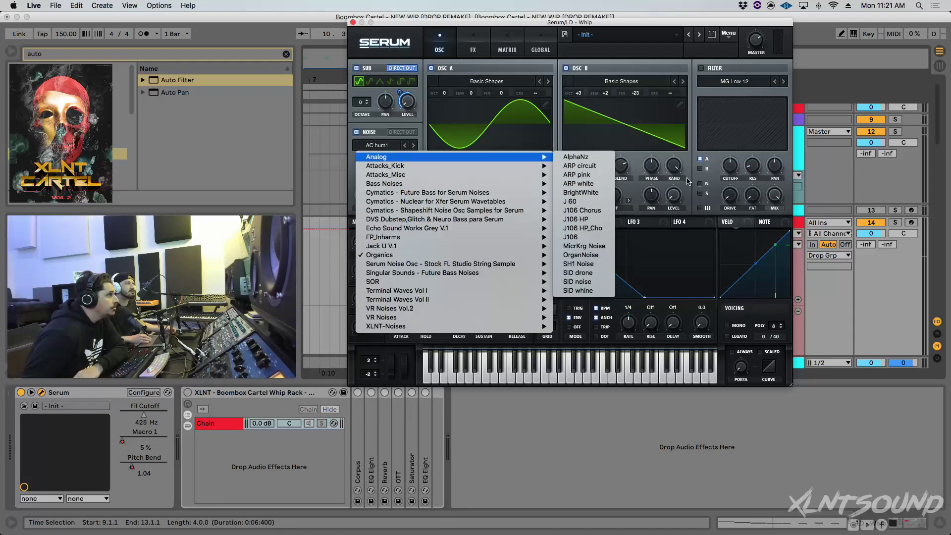
left_click(583, 193)
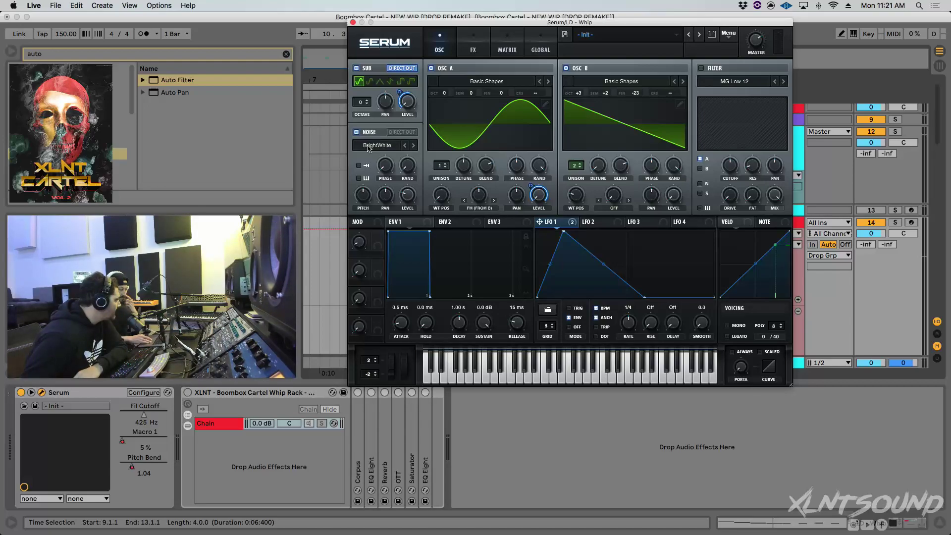
left_click_drag(539, 221, 400, 225)
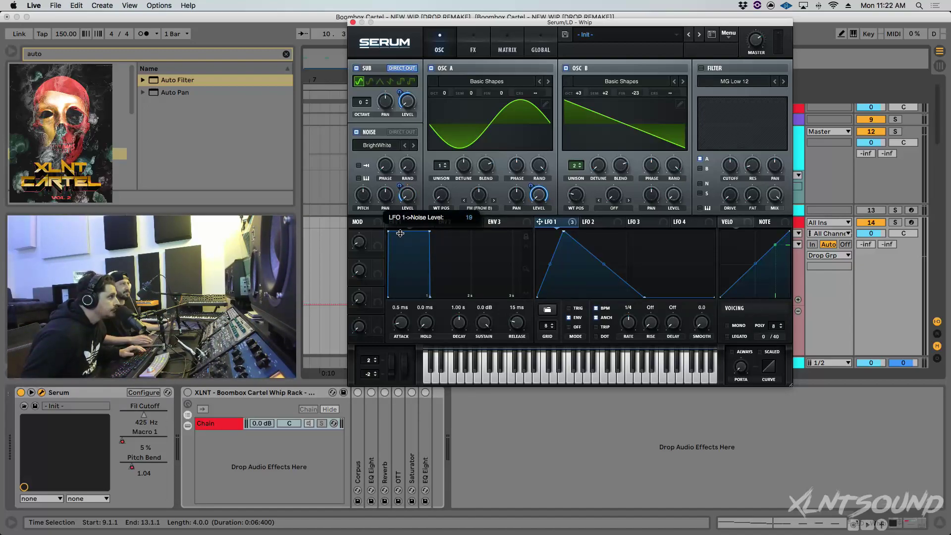
left_click_drag(400, 234, 400, 234)
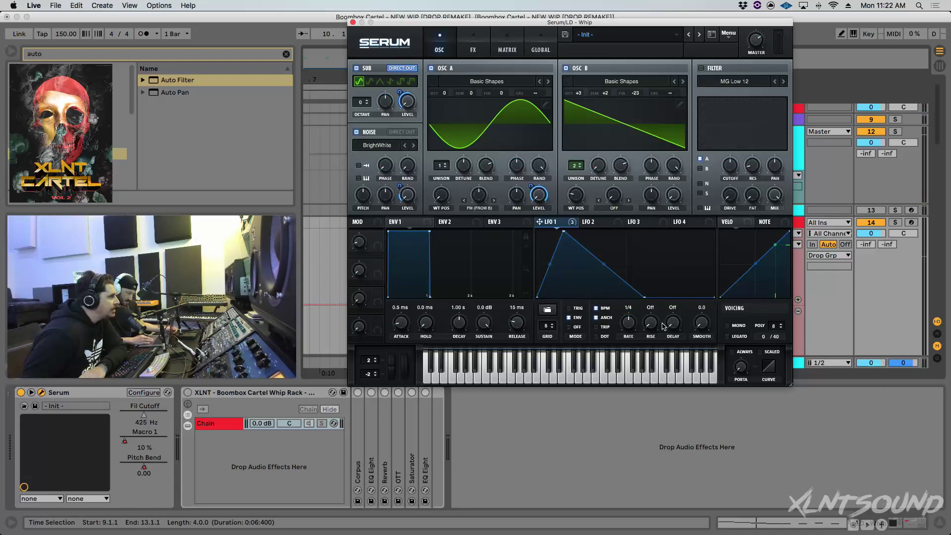
Step: Switch the voicing to mono and set the filter type to the flanger Flg -
left_click(731, 327)
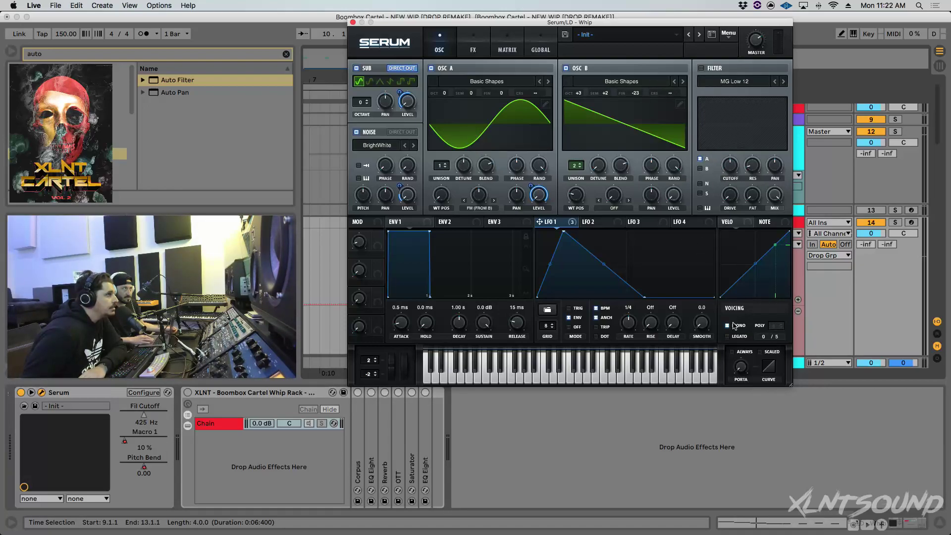
left_click(715, 101)
mouse_move(720, 114)
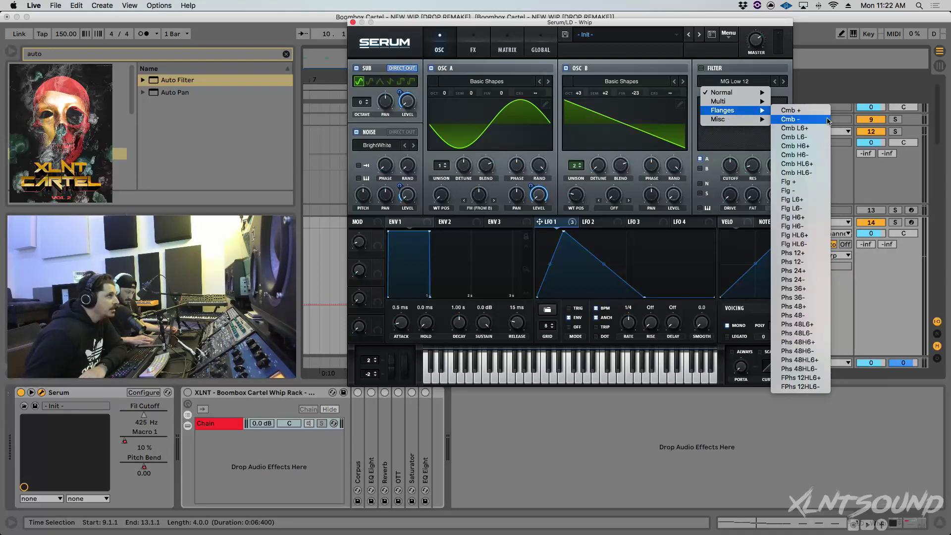
left_click(807, 192)
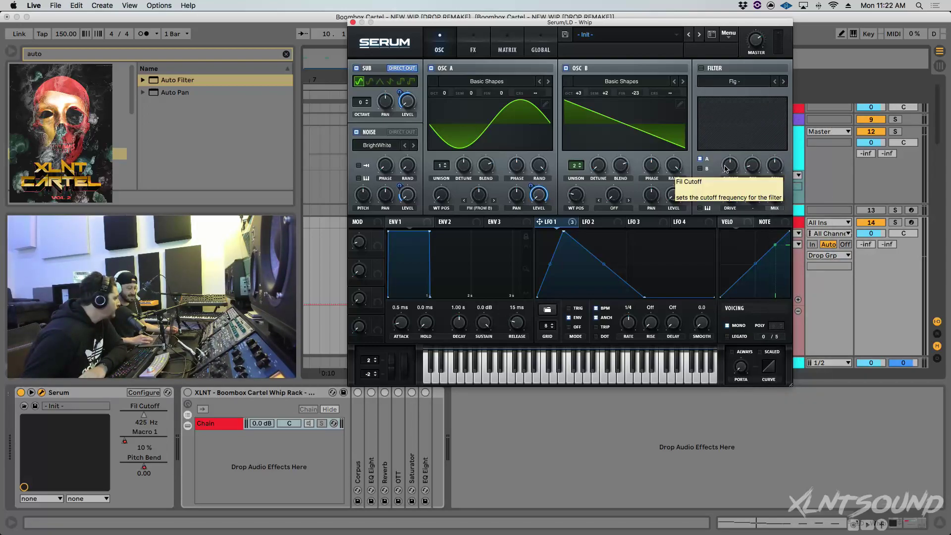
Step: Set the filter cutoff to 88 Hz and enable the filter for oscillator A
left_click(726, 168)
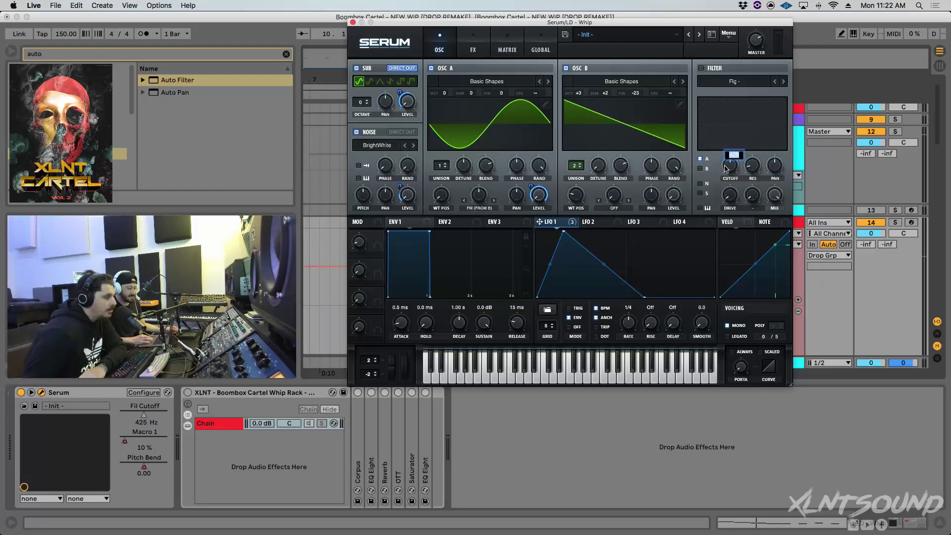
type("88")
key("Return")
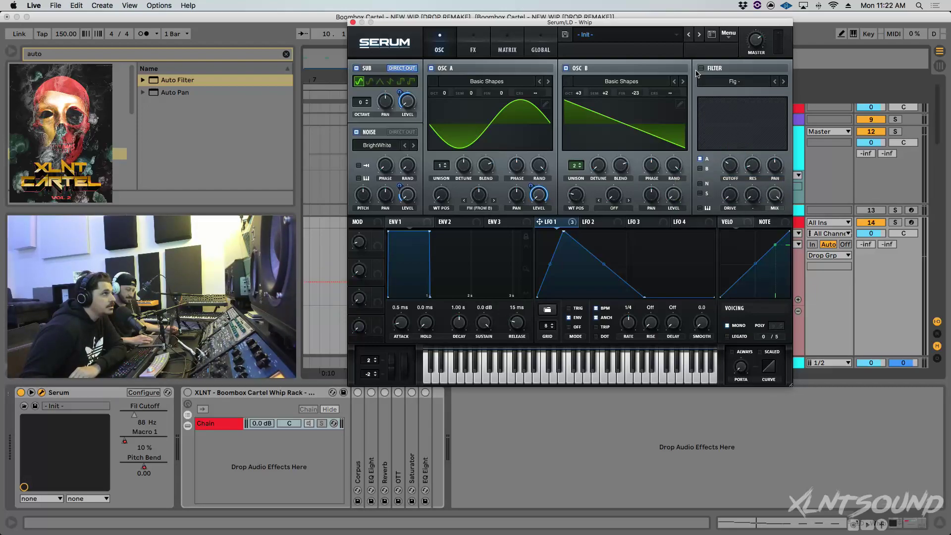
left_click(702, 69)
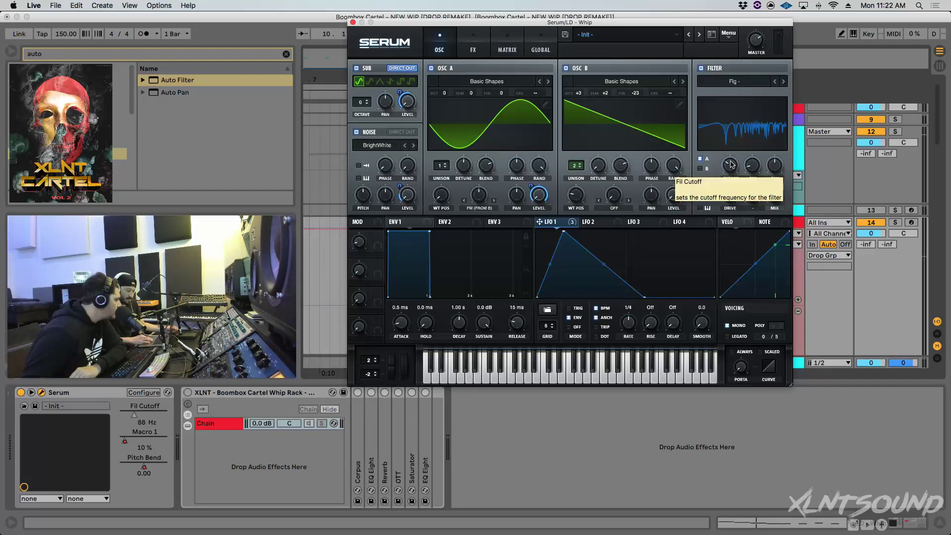
Step: Turn on the filter's key tracking and retune its cutoff to 118 Hz while auditioning the patch
mouse_move(734, 167)
left_mouse_down()
mouse_move(728, 189)
mouse_move(726, 176)
left_mouse_up()
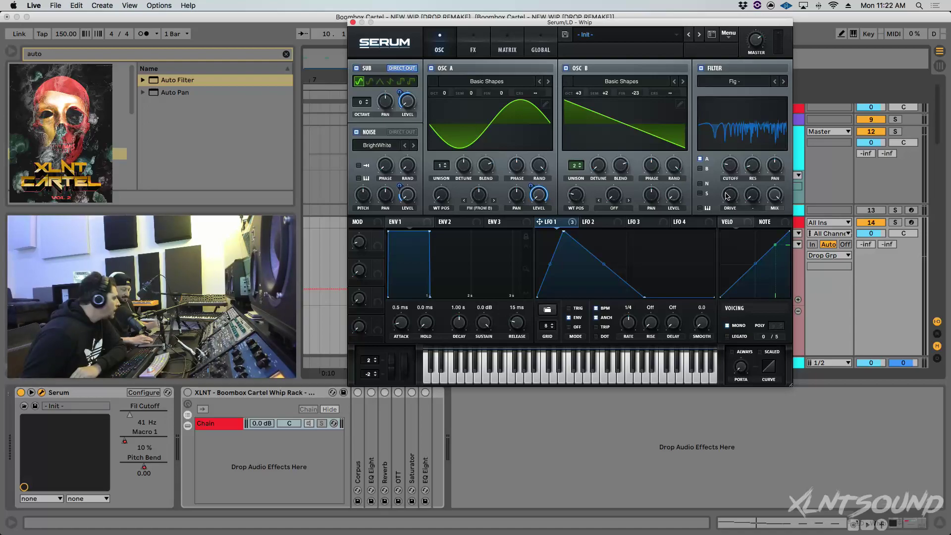
key("space")
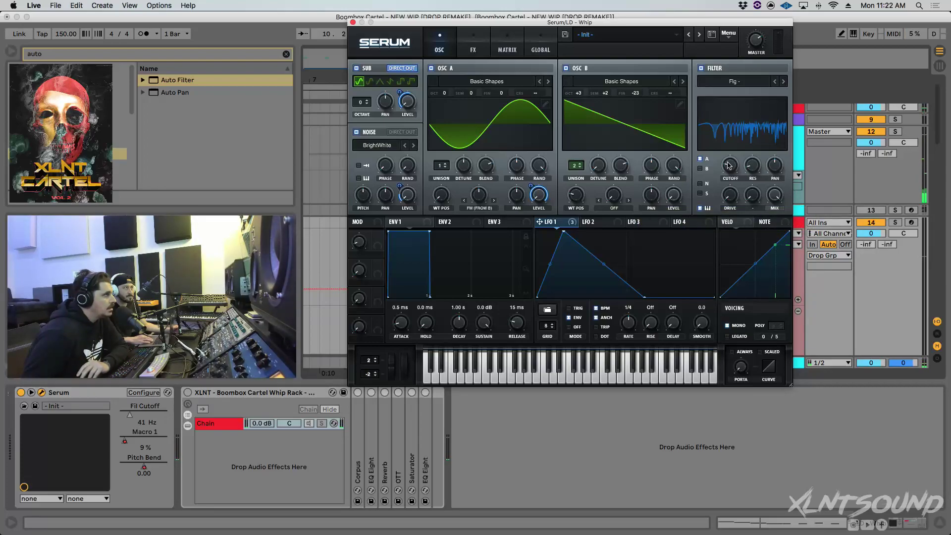
left_click_drag(728, 164, 730, 178)
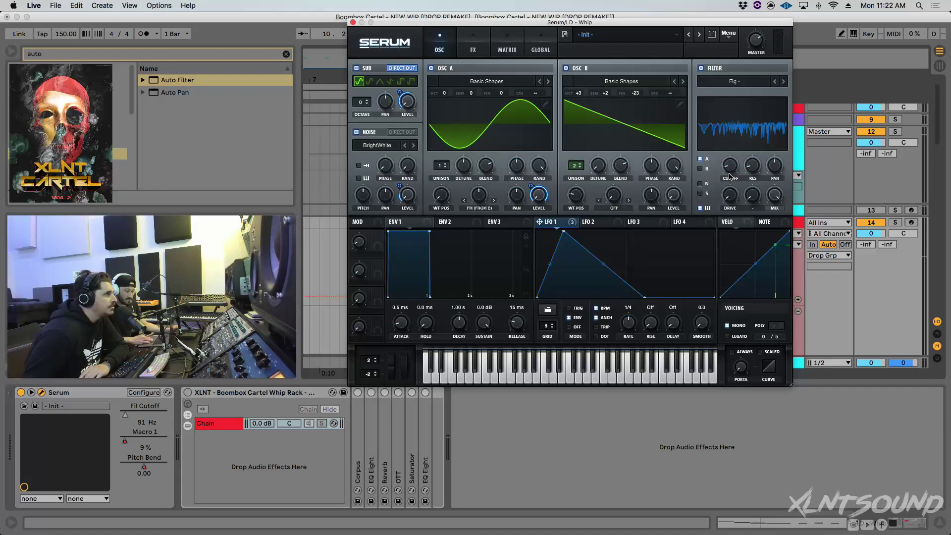
double_click(729, 176)
type("88")
key("Return")
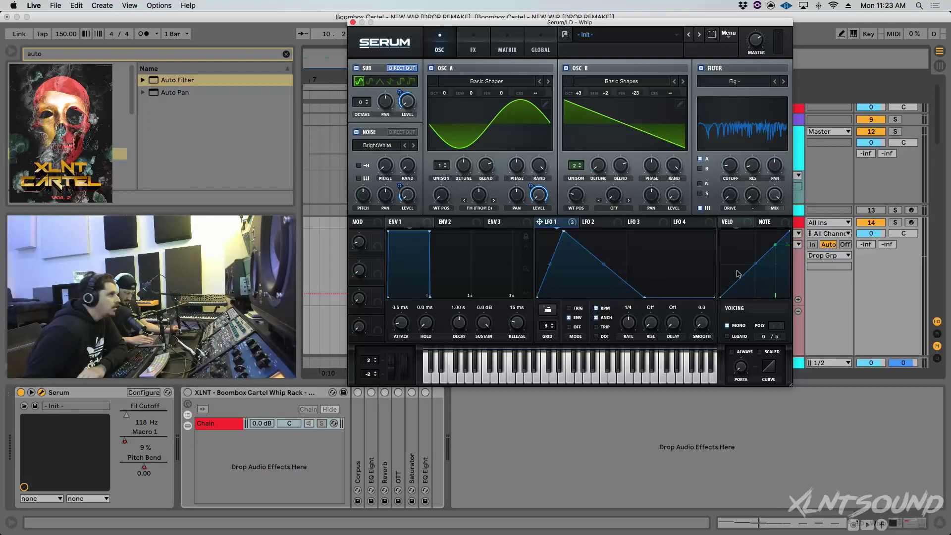
Step: Assign LFO 1 to the filter resonance at about 56 and the Note source to the filter cutoff, auditioning the result
mouse_move(572, 223)
left_mouse_down()
mouse_move(859, 158)
mouse_move(713, 206)
mouse_move(579, 220)
left_mouse_up()
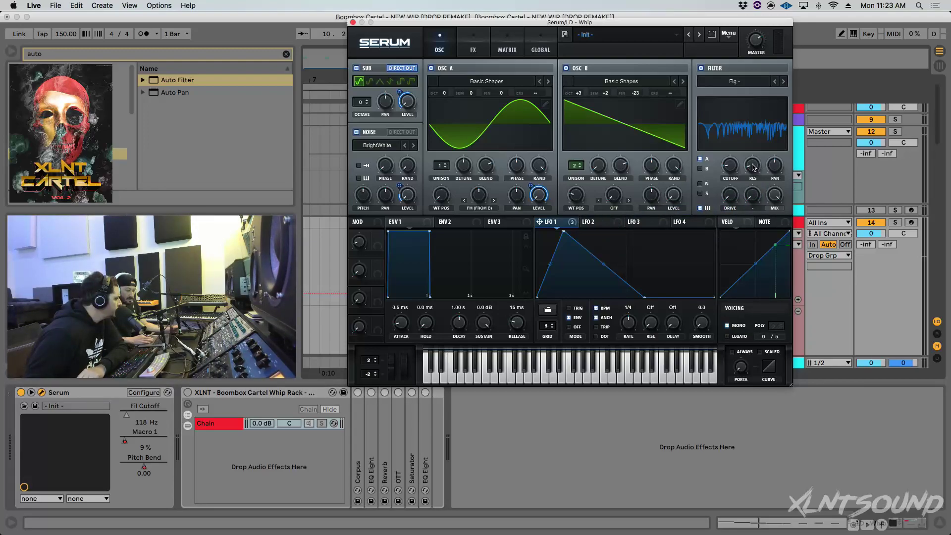
left_click_drag(577, 221, 745, 181)
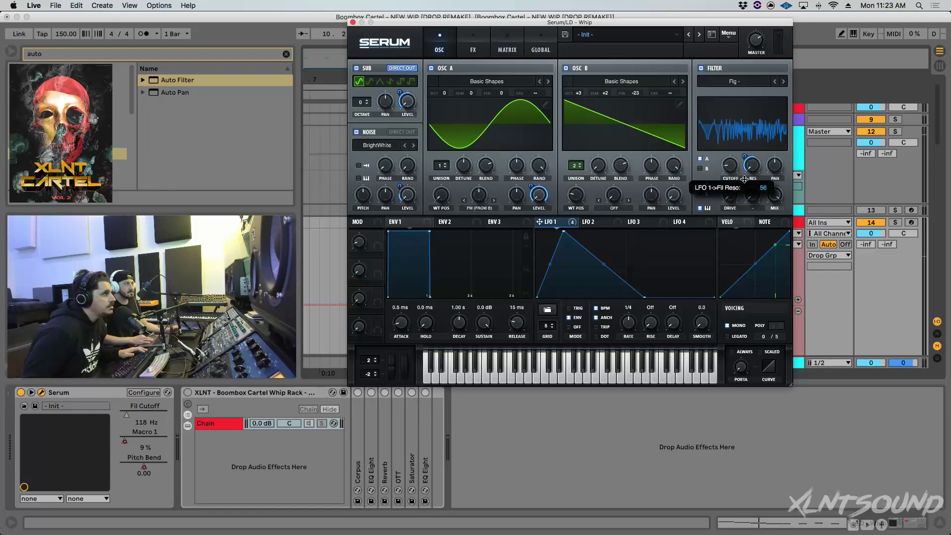
key("space")
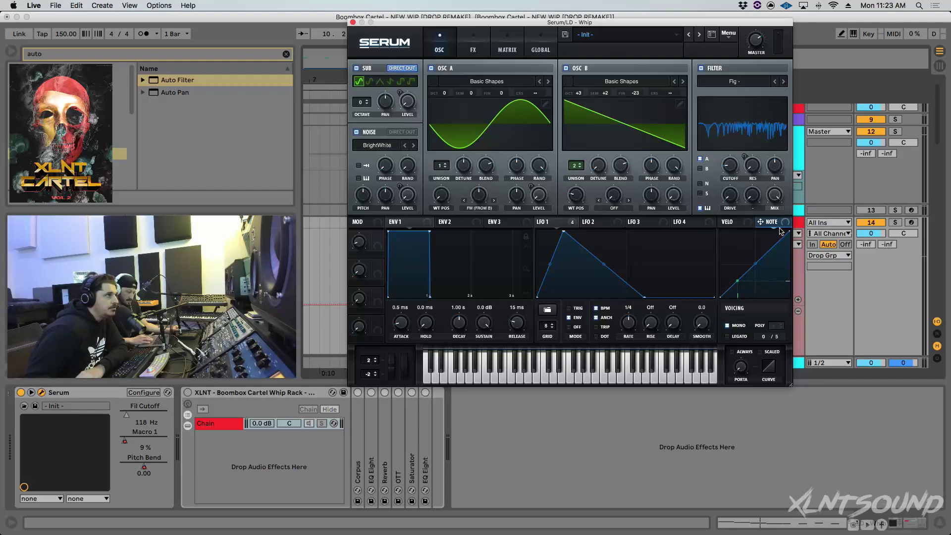
left_click_drag(785, 221, 720, 203)
key("space")
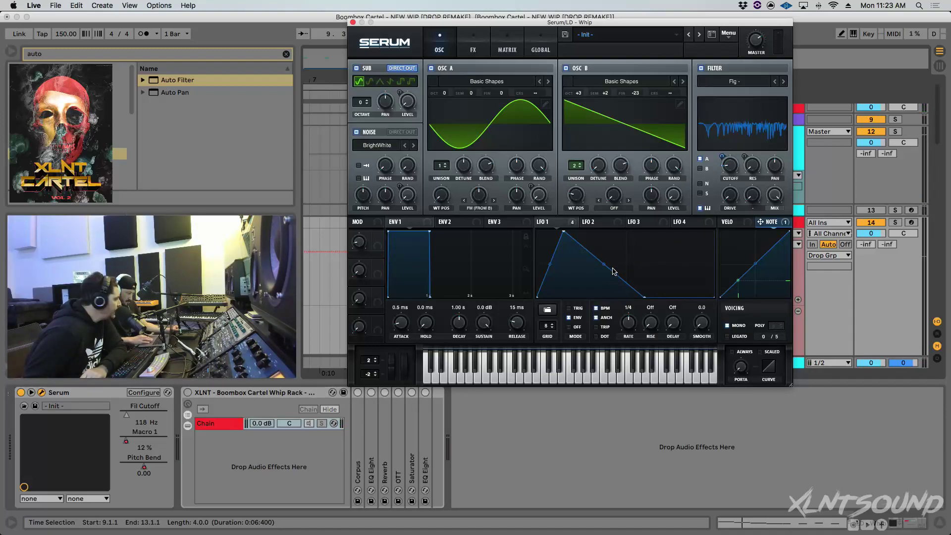
Step: Open LFO 3 and flatten its curve to a nearly level line at about half height
left_click(640, 223)
left_click_drag(631, 235, 631, 263)
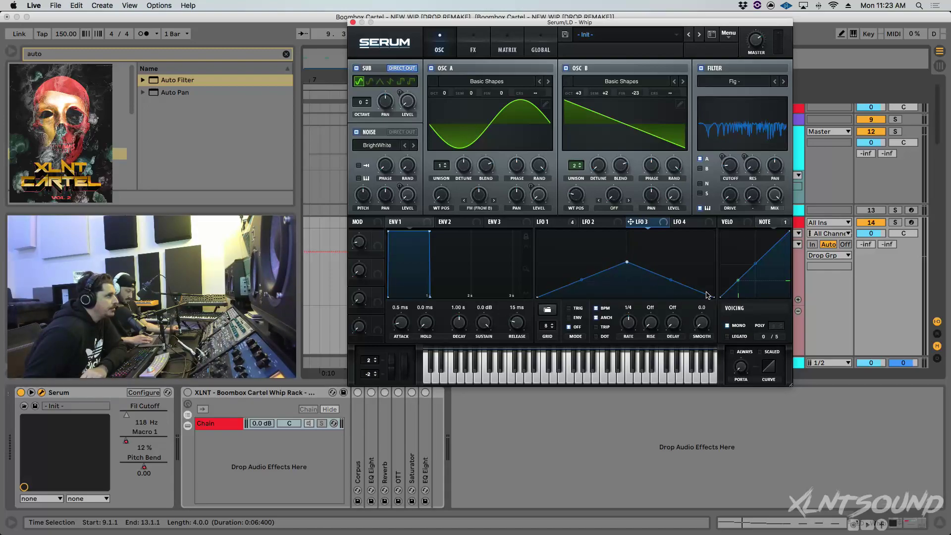
left_click_drag(712, 296, 726, 264)
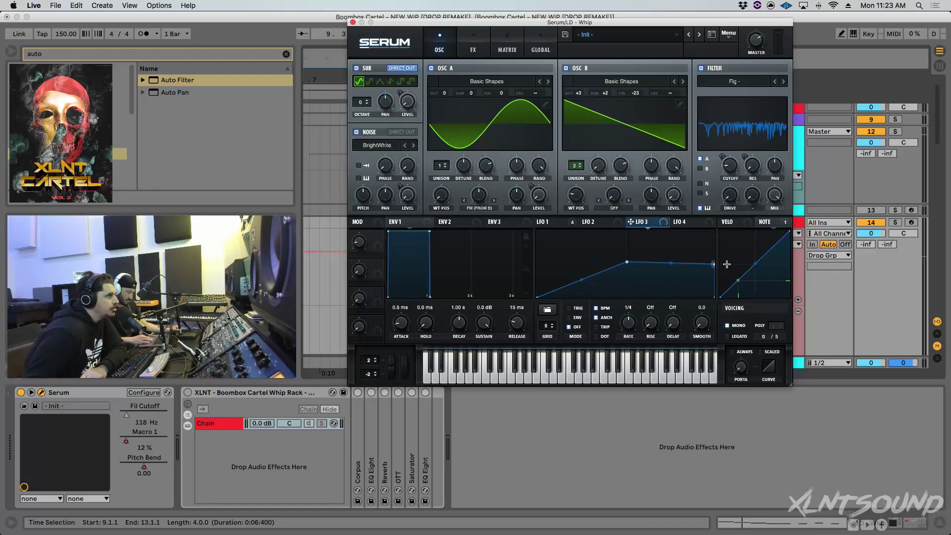
left_click_drag(627, 261, 622, 265)
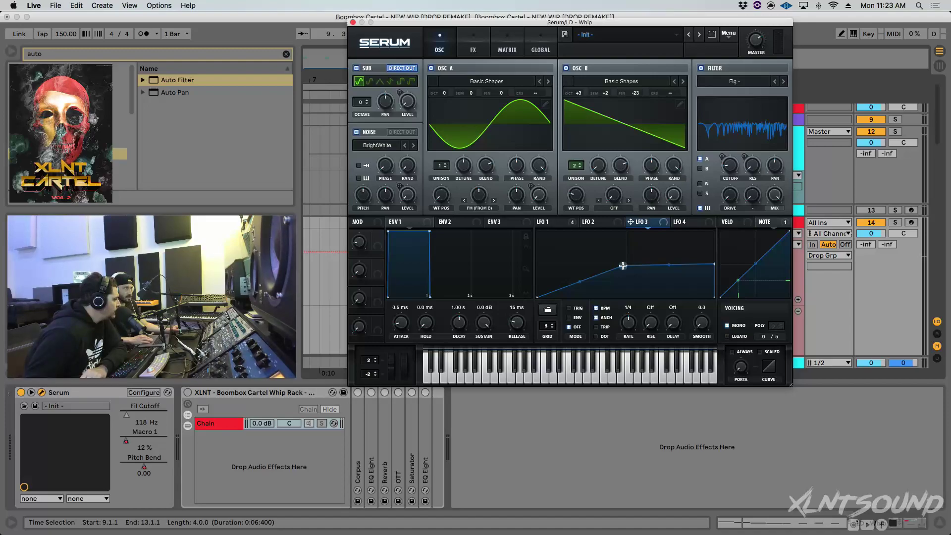
left_click_drag(536, 297, 533, 265)
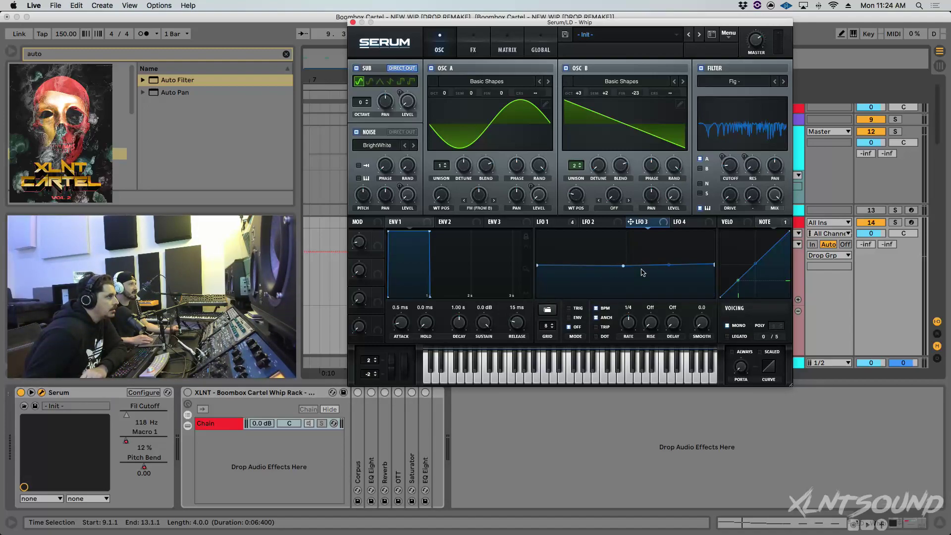
Step: Reshape LFO 3 to hold at about half height for the first quarter, ramp down to zero just past the middle, and stay there
double_click(582, 266)
left_click_drag(623, 266, 626, 324)
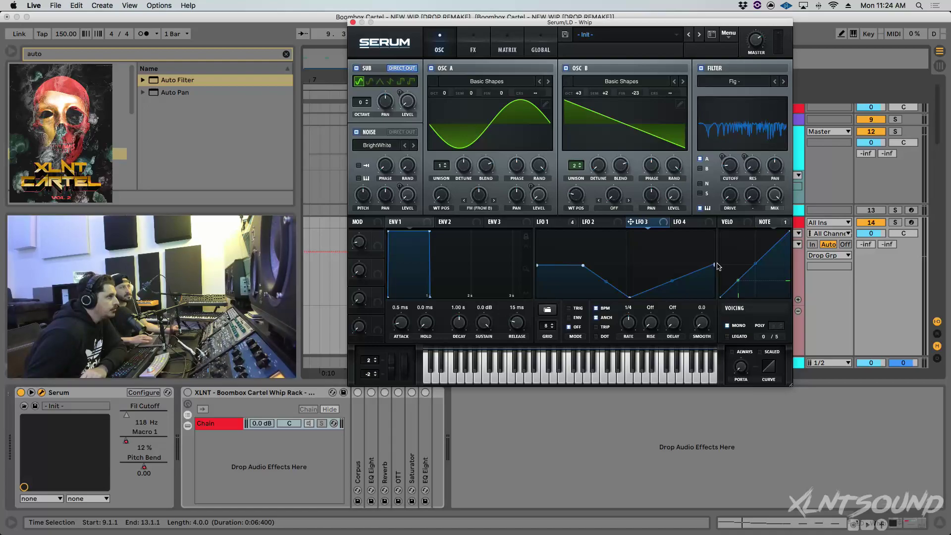
left_click_drag(714, 267, 718, 329)
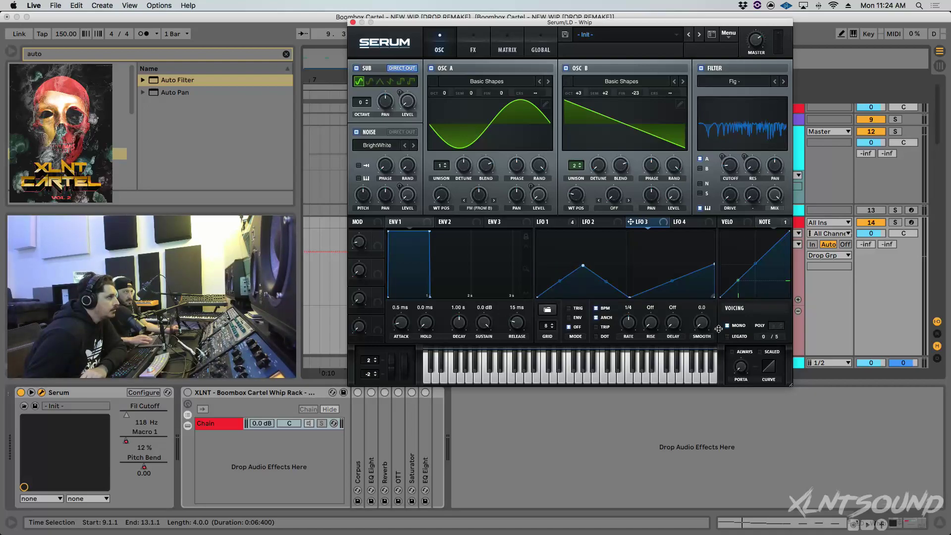
double_click(714, 265)
double_click(548, 279)
left_click_drag(549, 279, 529, 266)
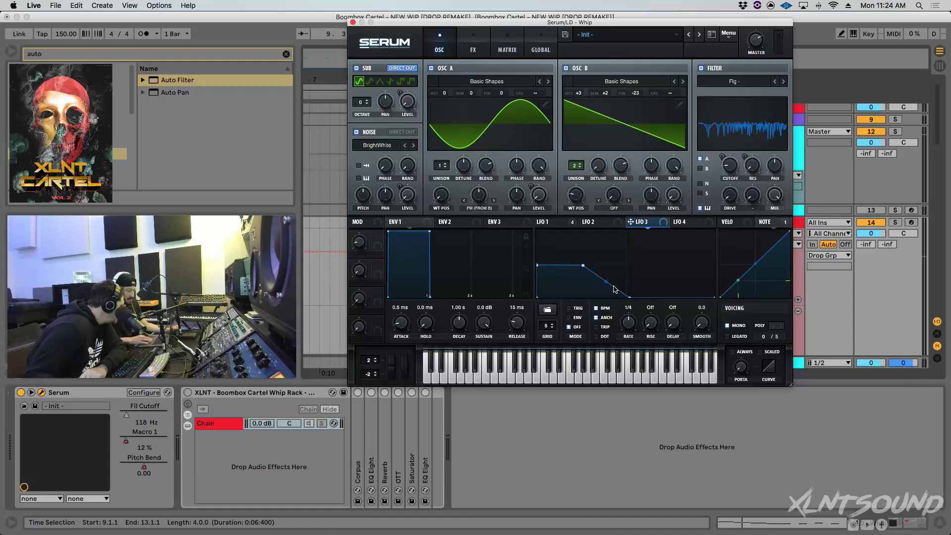
left_click_drag(631, 298, 648, 298)
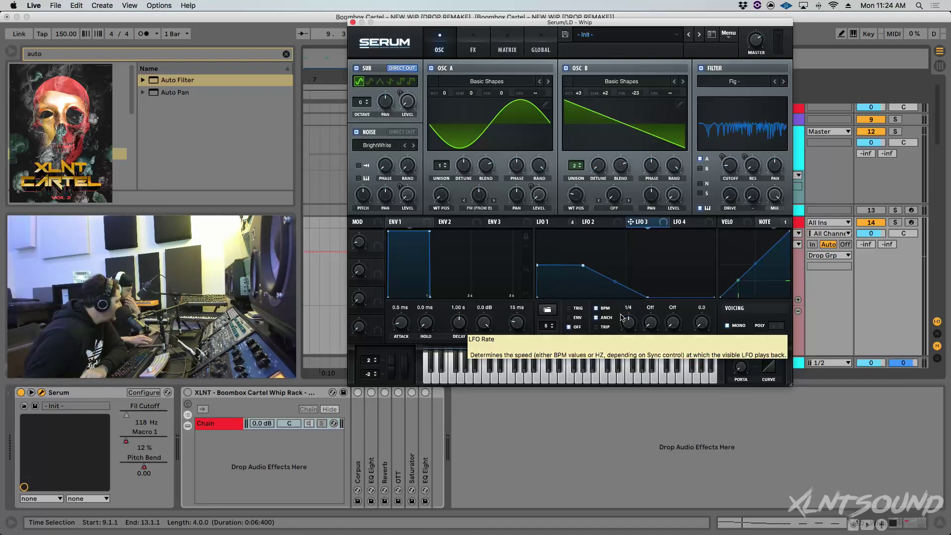
Step: Set LFO 3 to envelope mode and compare its shape with LFO 1
left_click(570, 317)
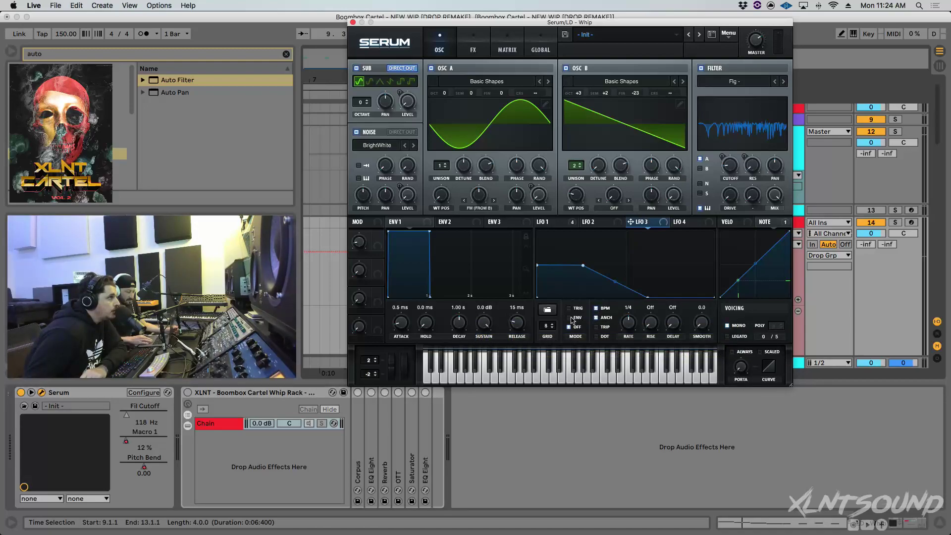
left_click(558, 223)
left_click(635, 223)
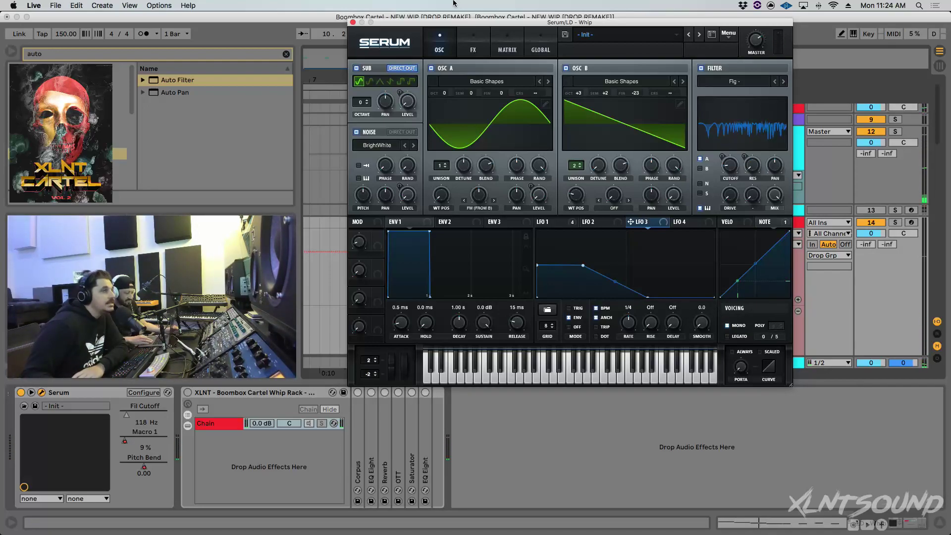
Step: Load the effect chain XLNT-BS Whip it FX.fxr into the patch's effects rack
left_click(464, 40)
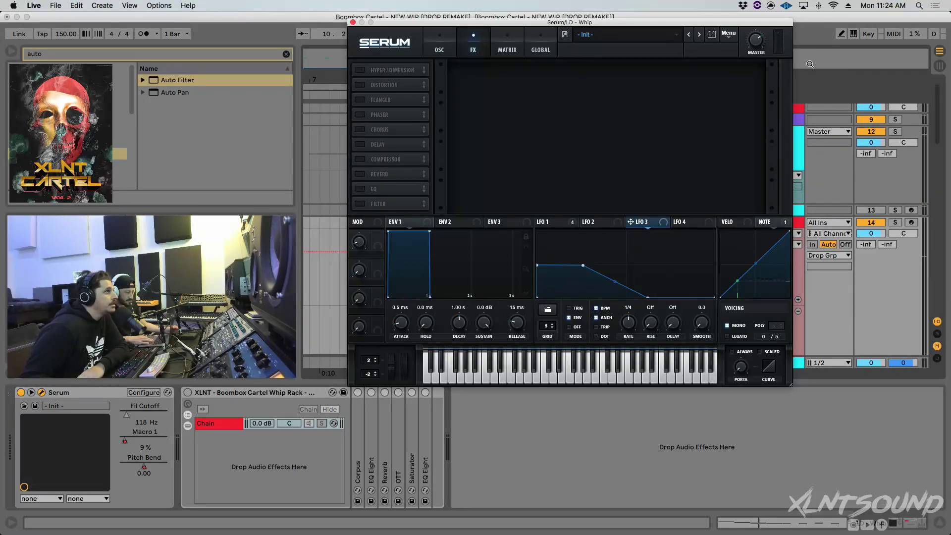
left_click(728, 33)
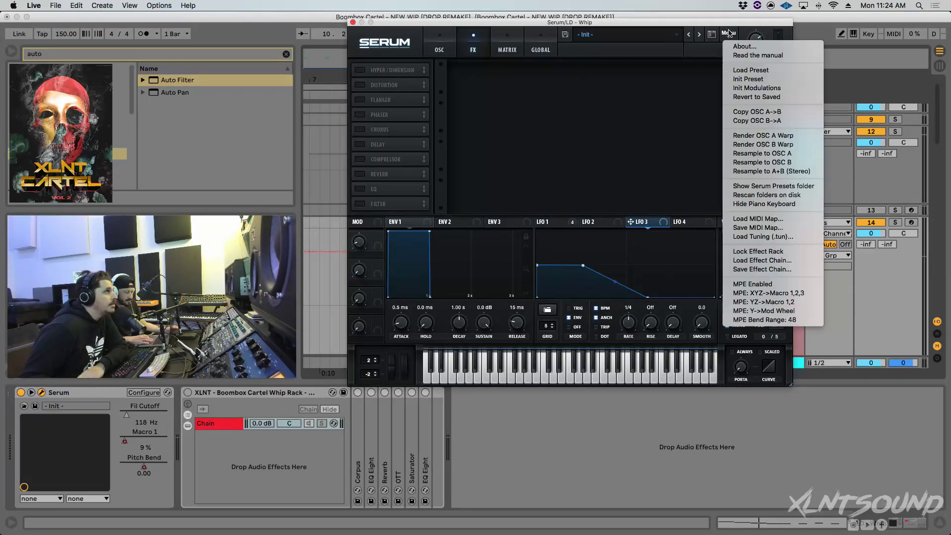
left_click(742, 261)
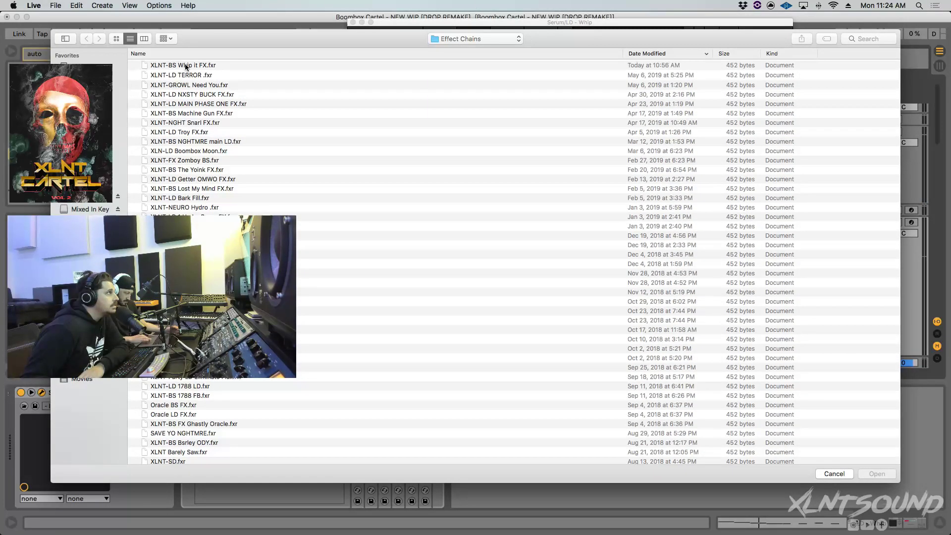
left_click(875, 474)
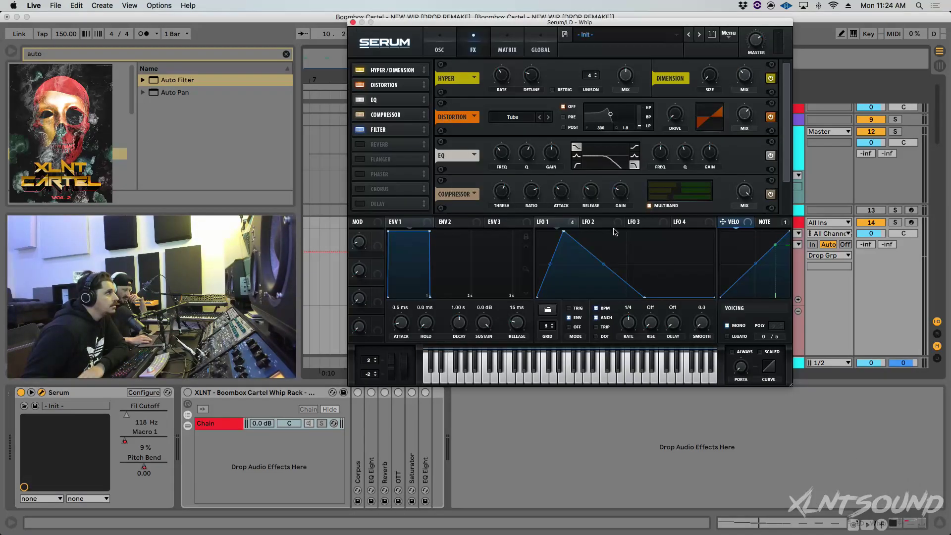
Step: Bypass the distortion, EQ and compressor in the effects rack and audition the patch
left_click(769, 117)
left_click(770, 155)
left_click(770, 194)
scroll(788, 161, "down", 2)
scroll(788, 161, "up", 2)
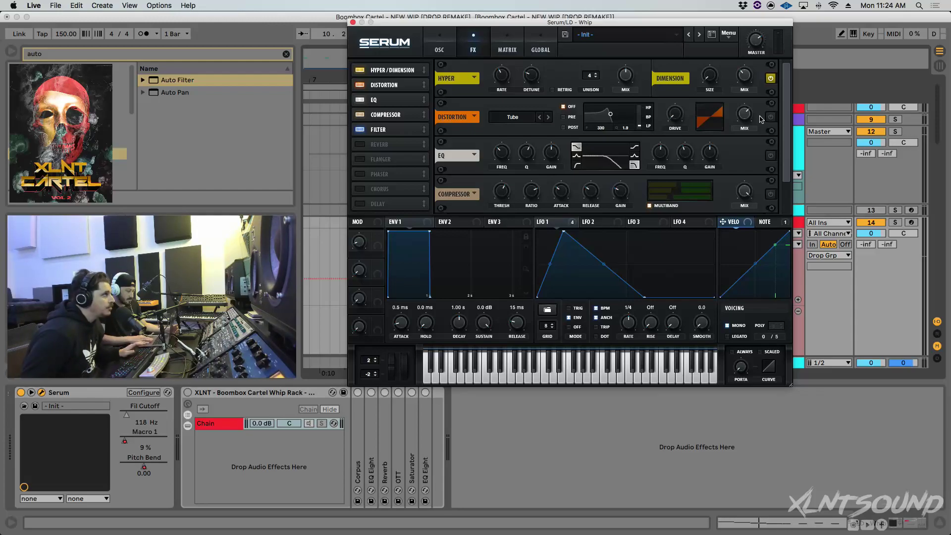
key("space")
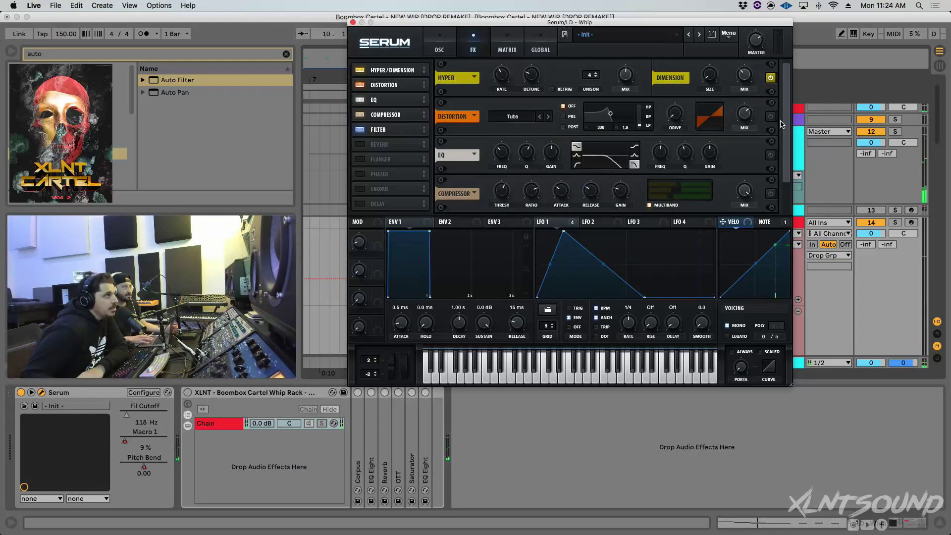
Step: Enable the Tube distortion and assign LFO 1 to its drive, auditioning the result
left_click(771, 117)
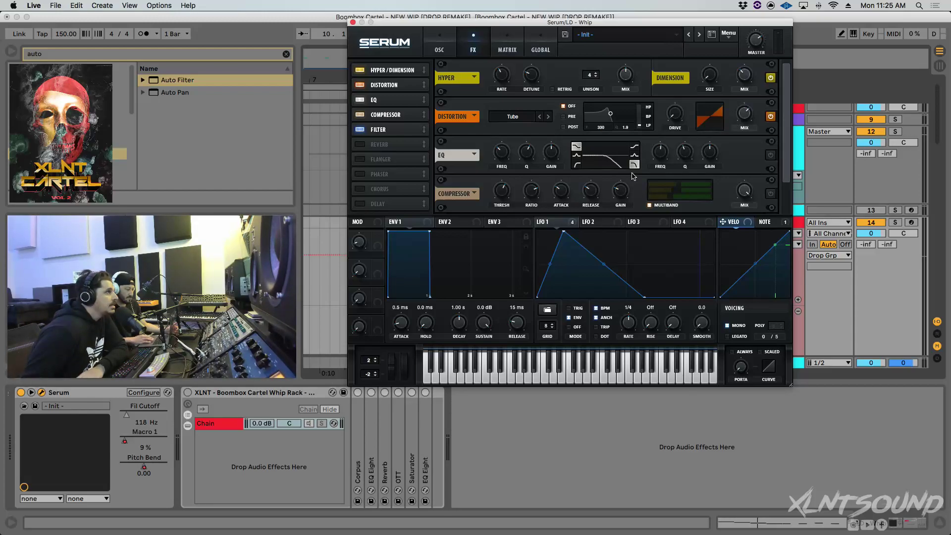
left_click_drag(570, 221, 664, 125)
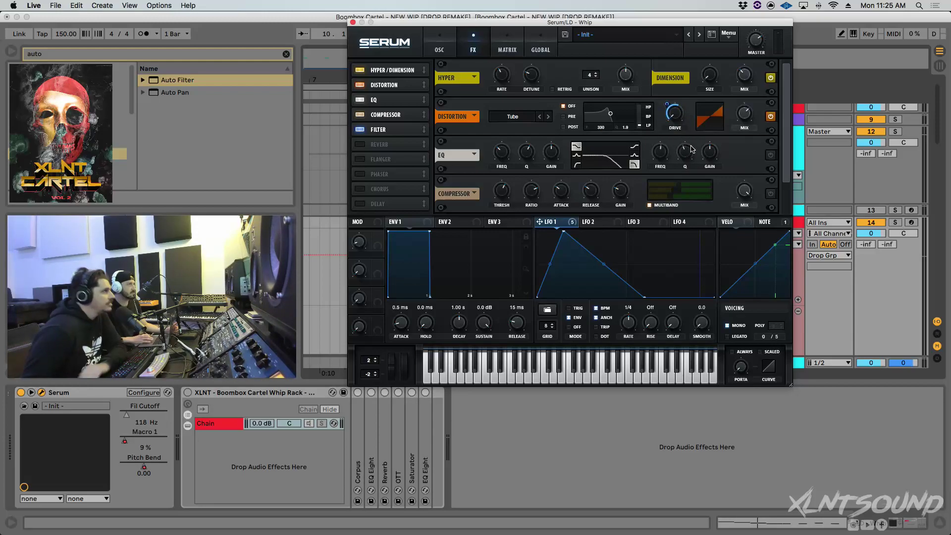
key("space")
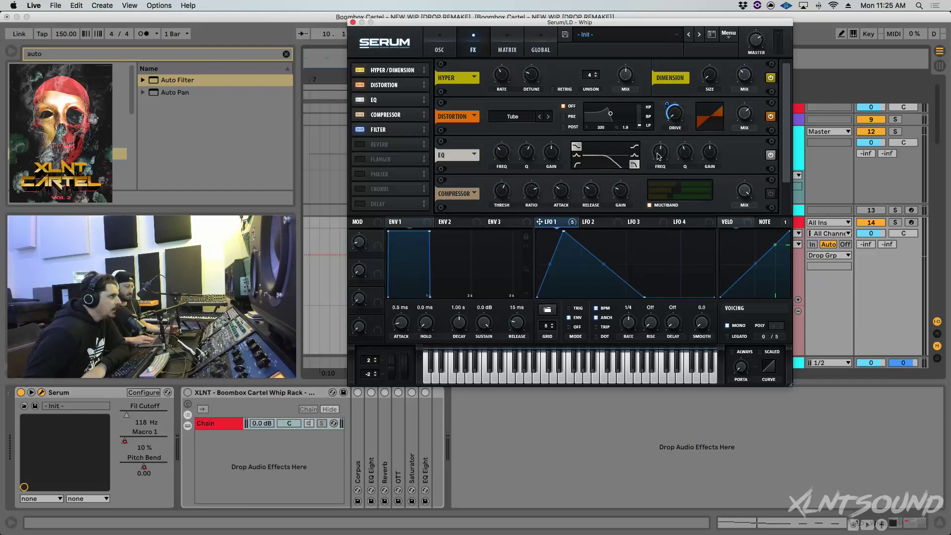
Step: Enable the EQ and assign LFO 1 to its high-band frequency
mouse_move(659, 157)
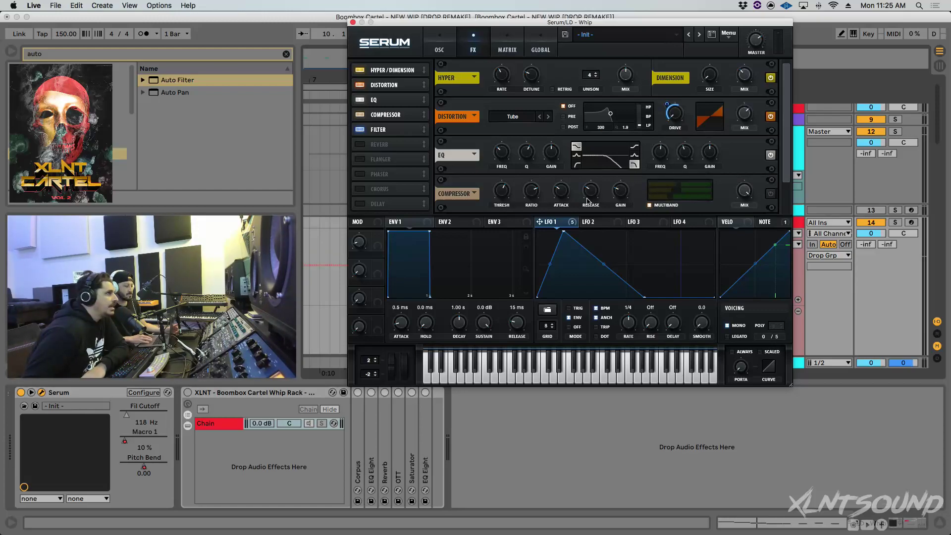
left_click_drag(568, 219, 659, 155)
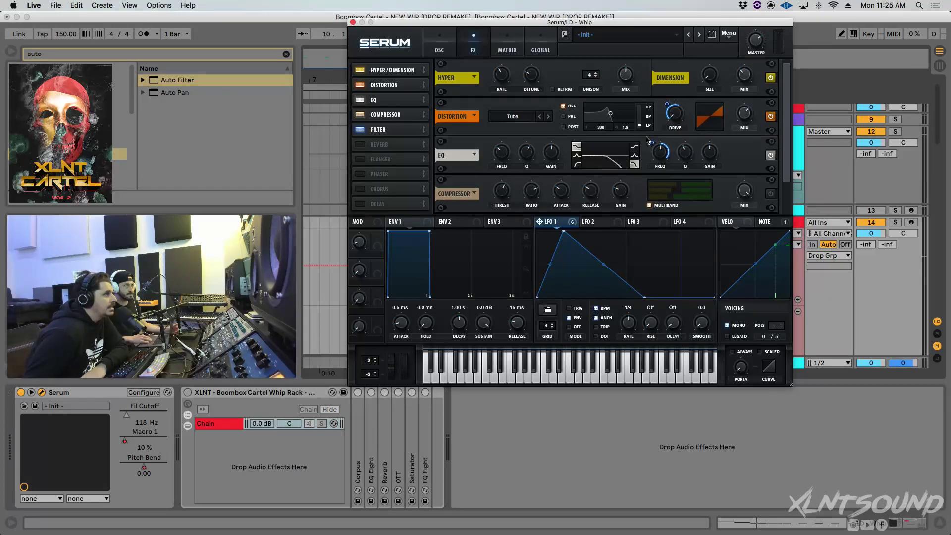
mouse_move(652, 145)
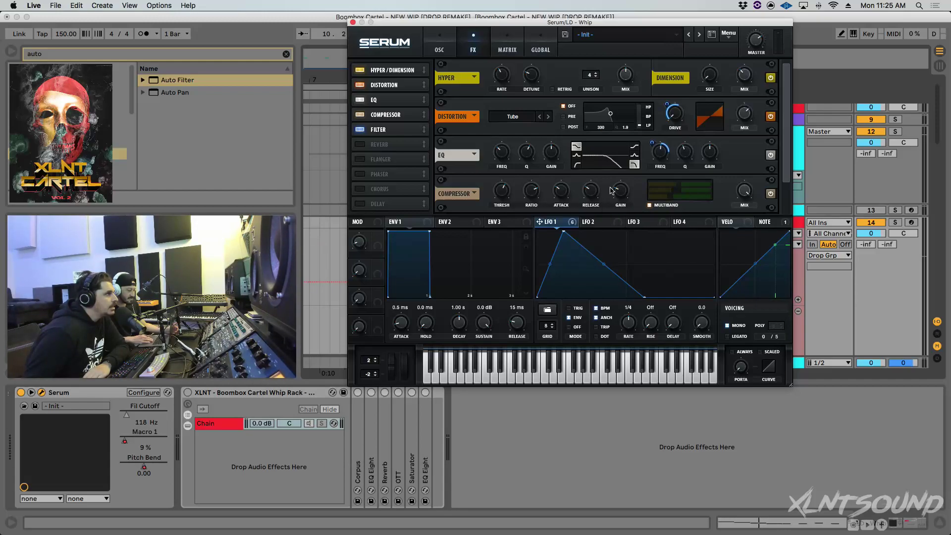
Step: Enable the multiband compressor and assign LFO 1 to its threshold at -25, auditioning the patch before and after
key("space")
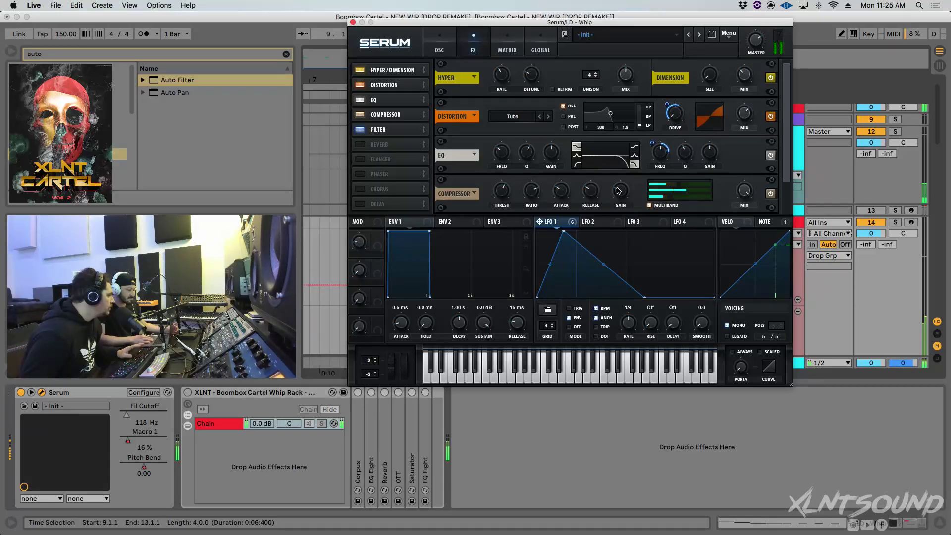
key("space")
left_click_drag(572, 224, 488, 211)
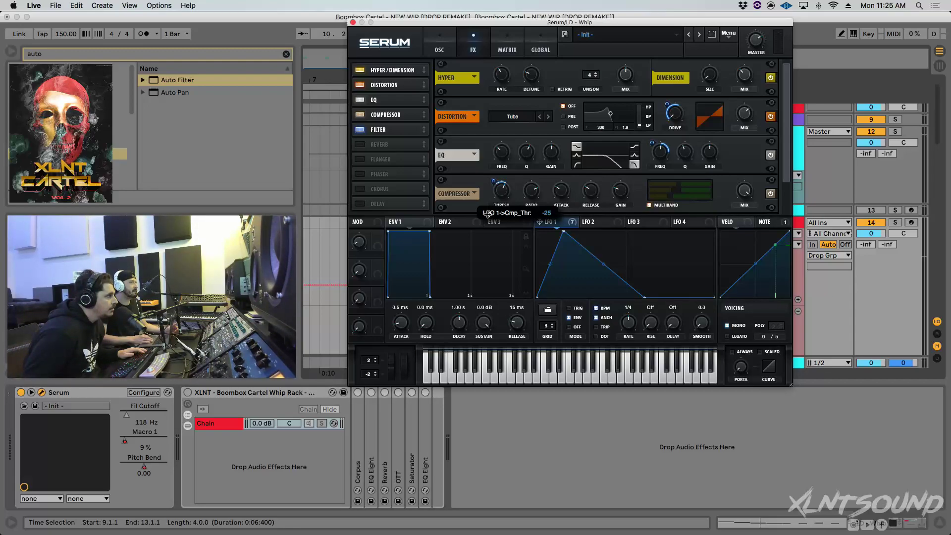
key("space")
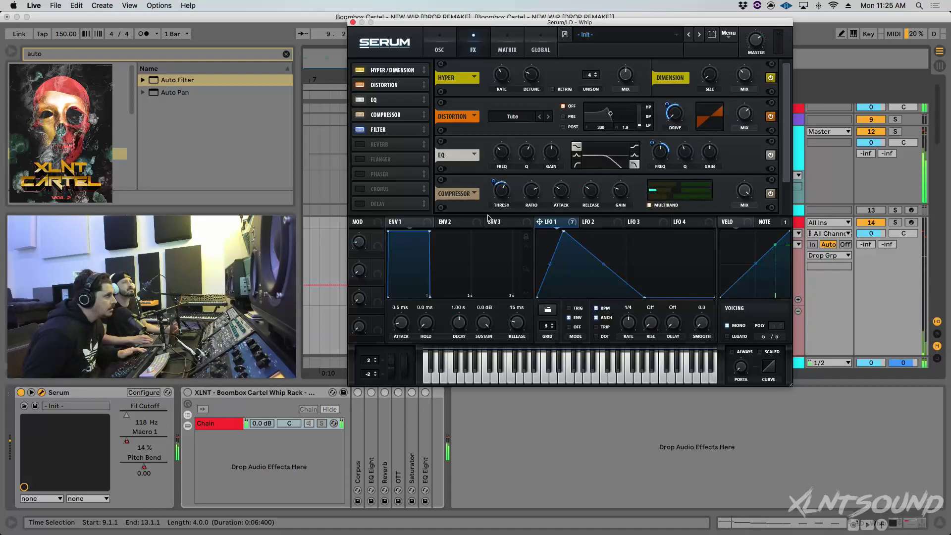
key("space")
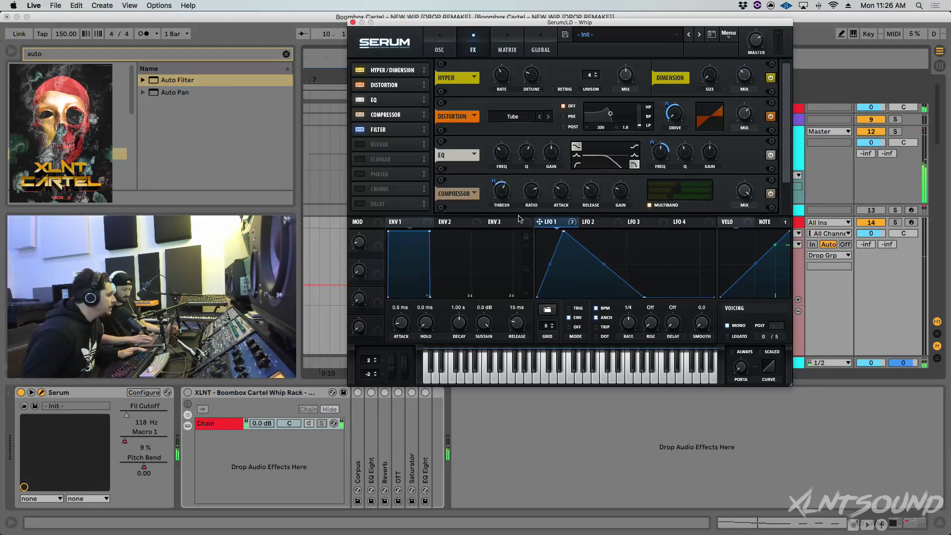
Step: Lower the synth's master volume slightly while auditioning the patch
key("space")
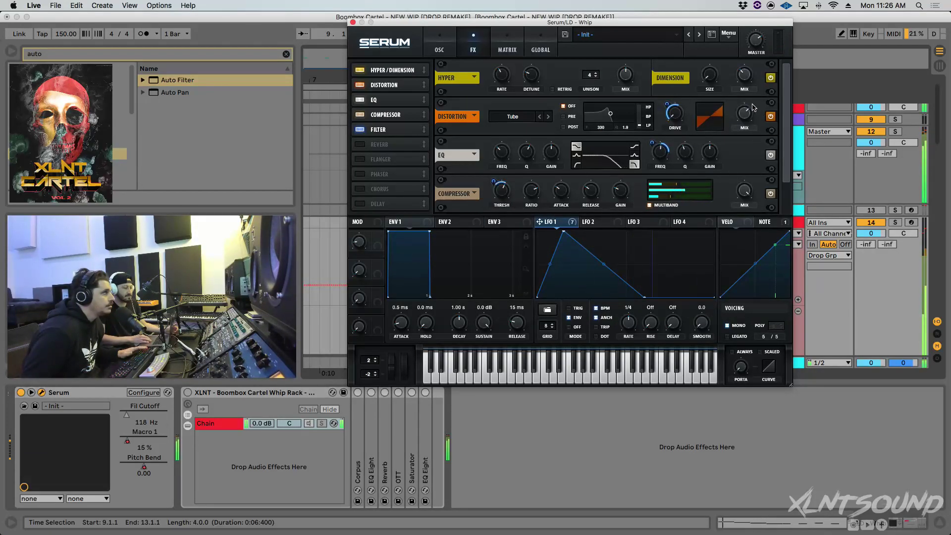
mouse_move(759, 41)
left_click_drag(758, 41, 757, 50)
key("space")
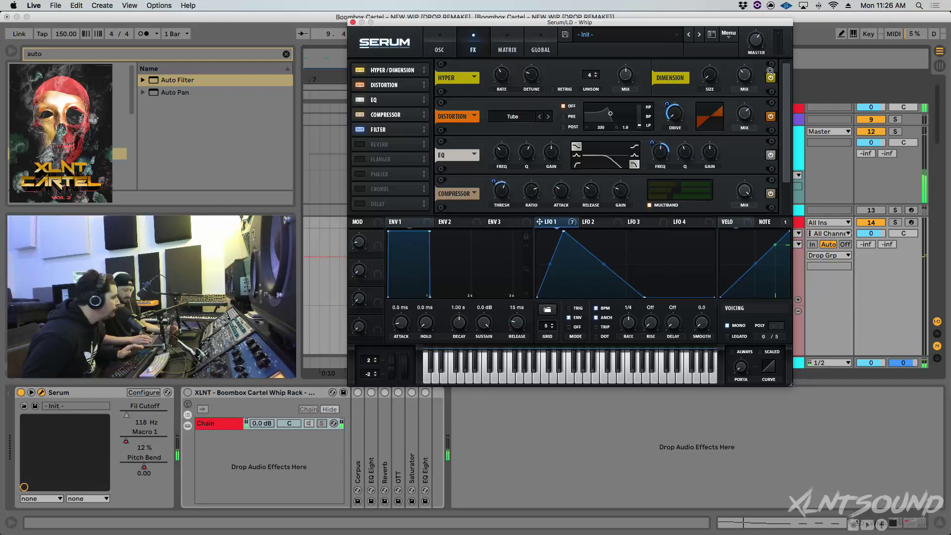
Step: Review the filter types for the filter in the effects chain and keep High 6 selected
scroll(782, 109, "down", 1)
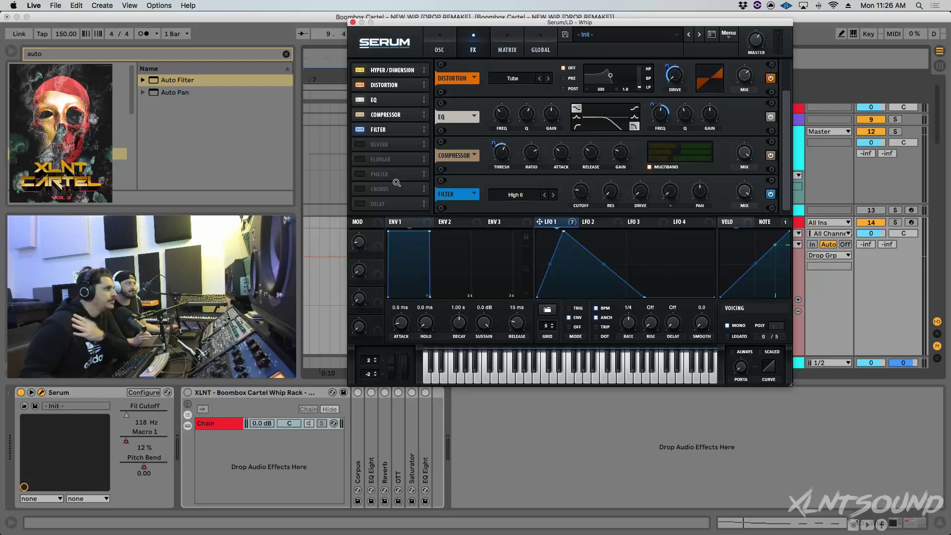
left_click(503, 196)
mouse_move(504, 207)
left_click(514, 182)
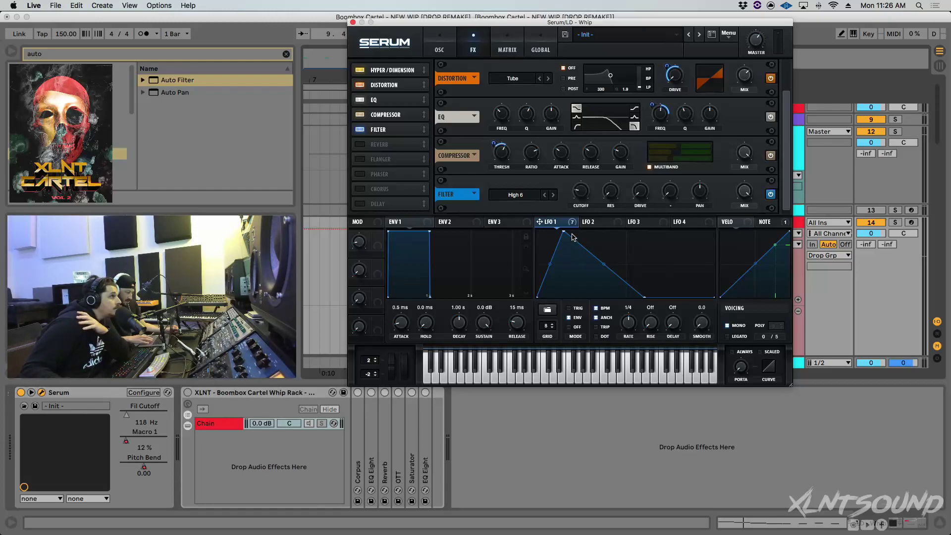
Step: Try adding the Hall reverb to the effects chain while auditioning the patch, and remove it again
key("space")
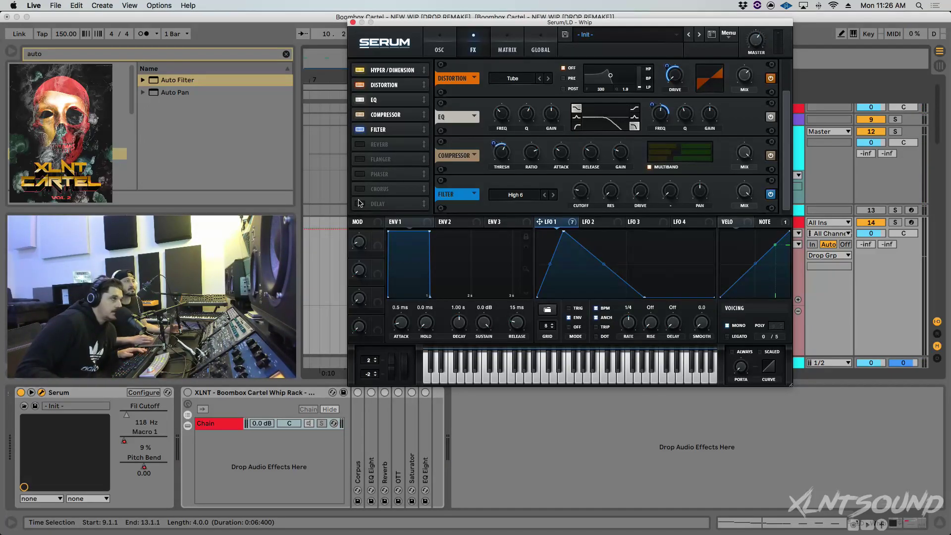
left_click(360, 144)
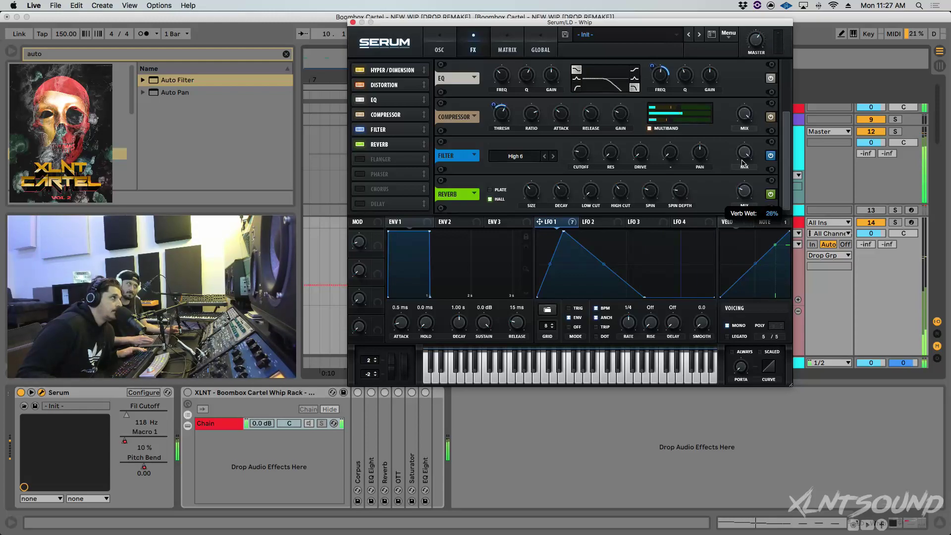
left_click(359, 145)
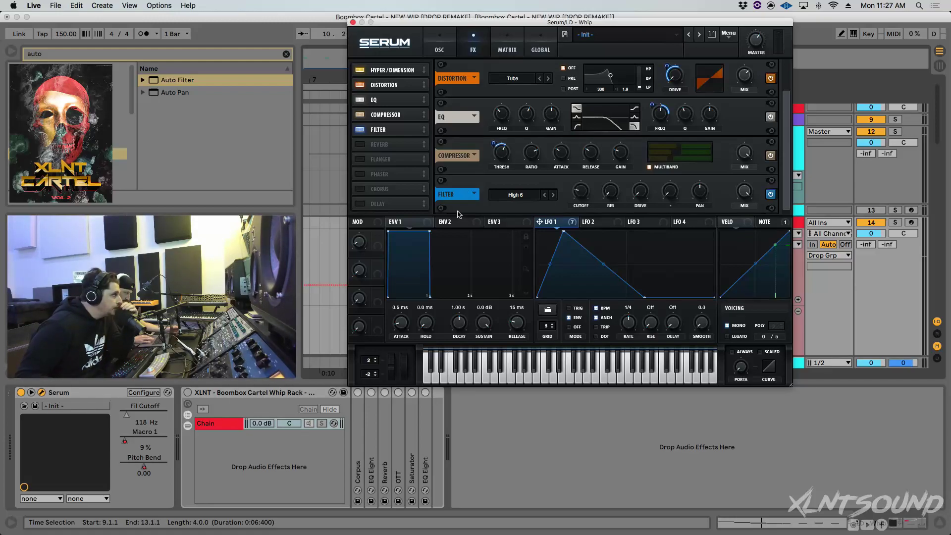
Step: Assign LFO 3 to the master tuning in the modulation matrix at -1, audition the patch, and close the synth window
left_click(644, 222)
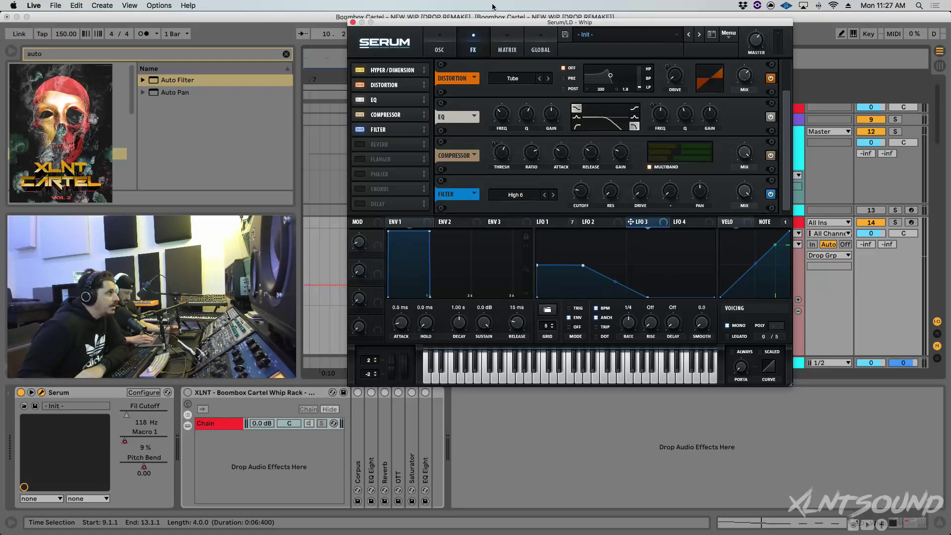
left_click(509, 36)
scroll(531, 158, "down", 3)
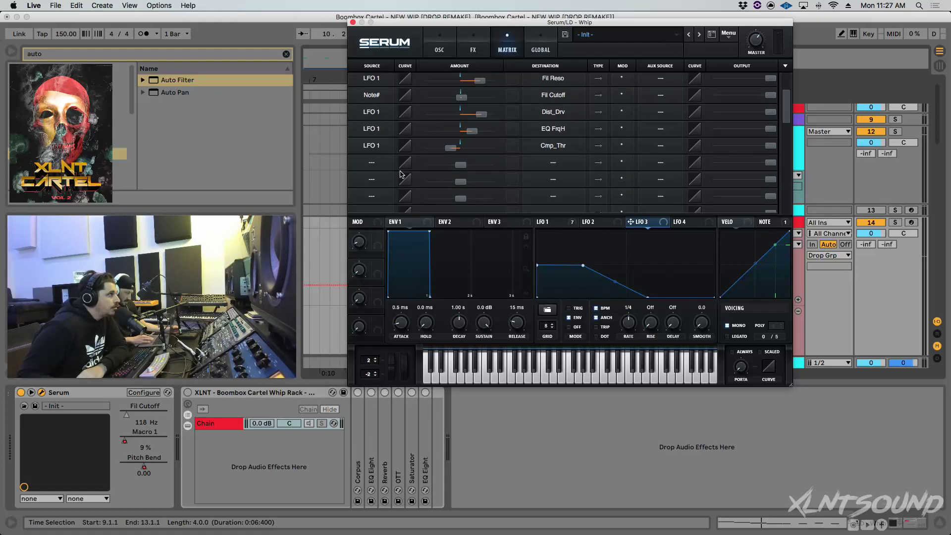
left_click(378, 168)
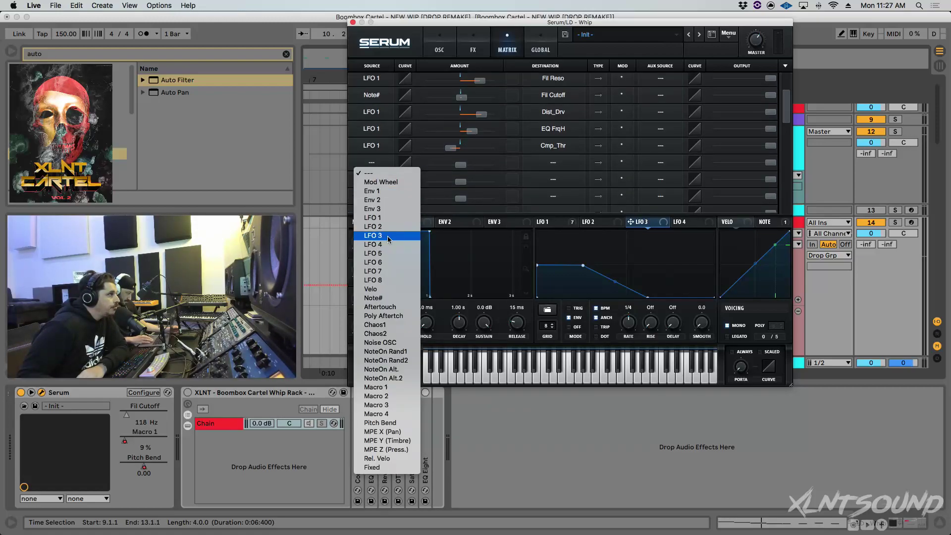
left_click(387, 236)
left_click(553, 169)
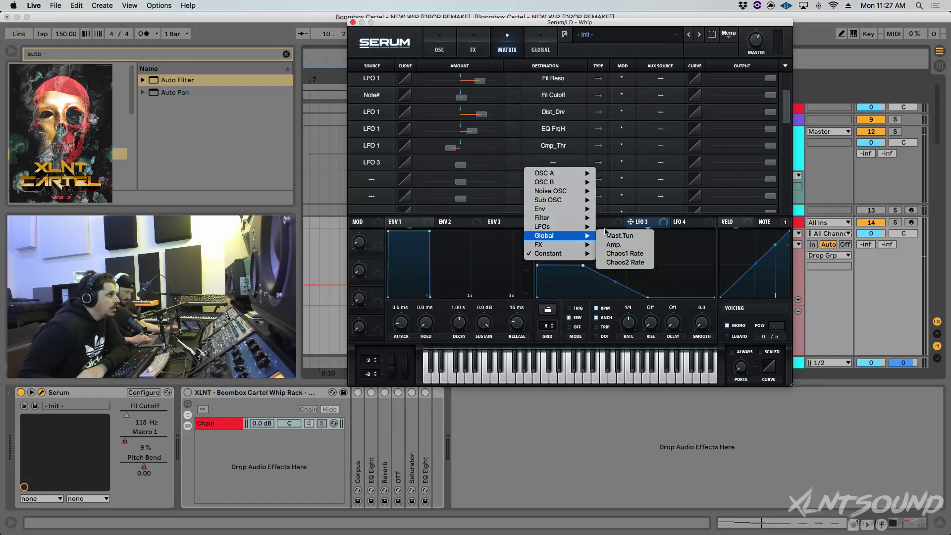
left_click(610, 234)
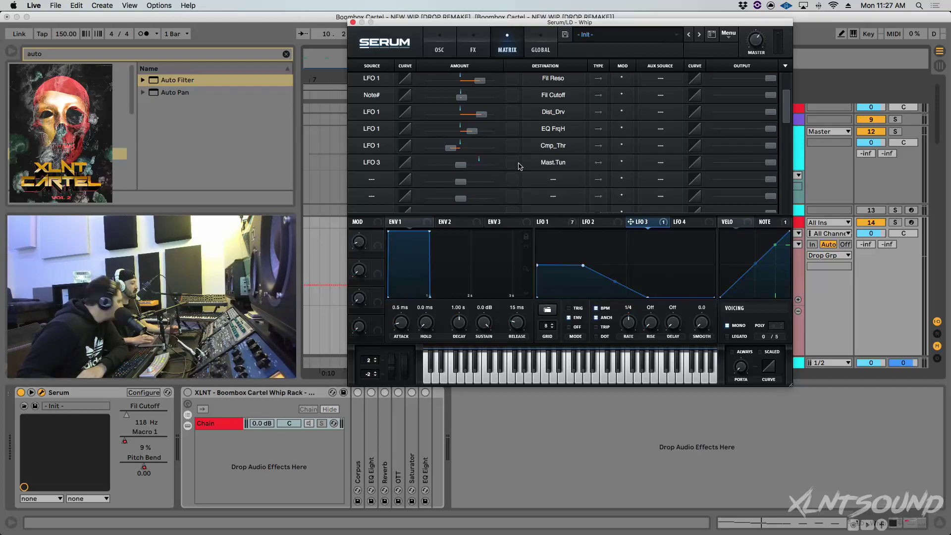
mouse_move(459, 166)
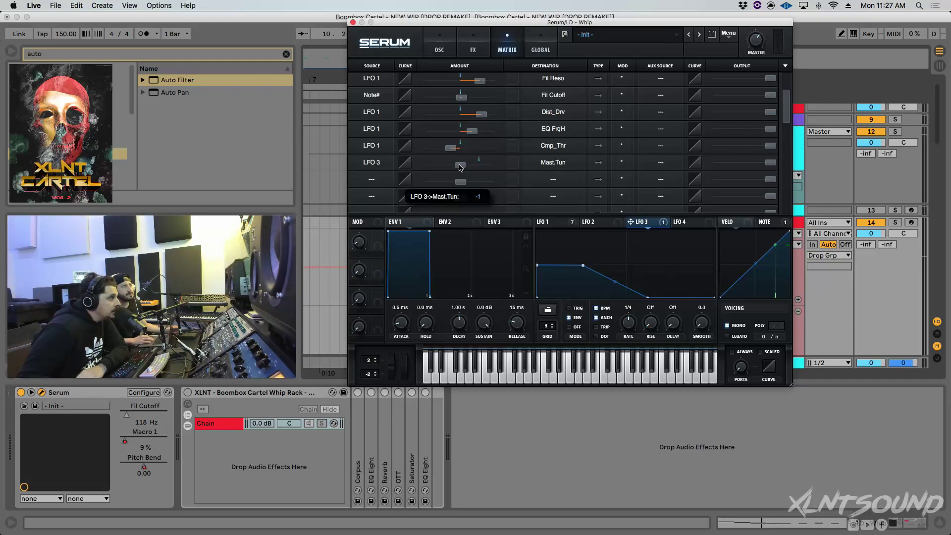
key("space")
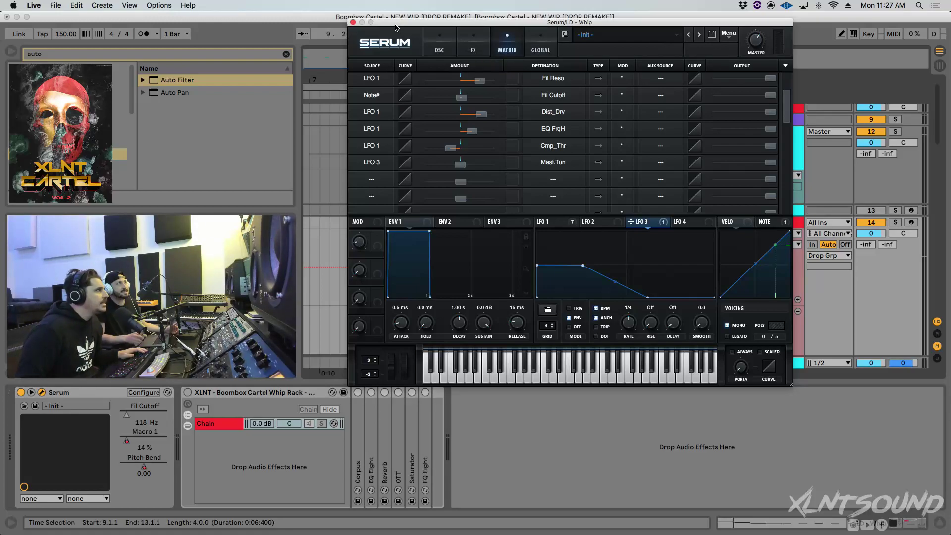
left_click(352, 23)
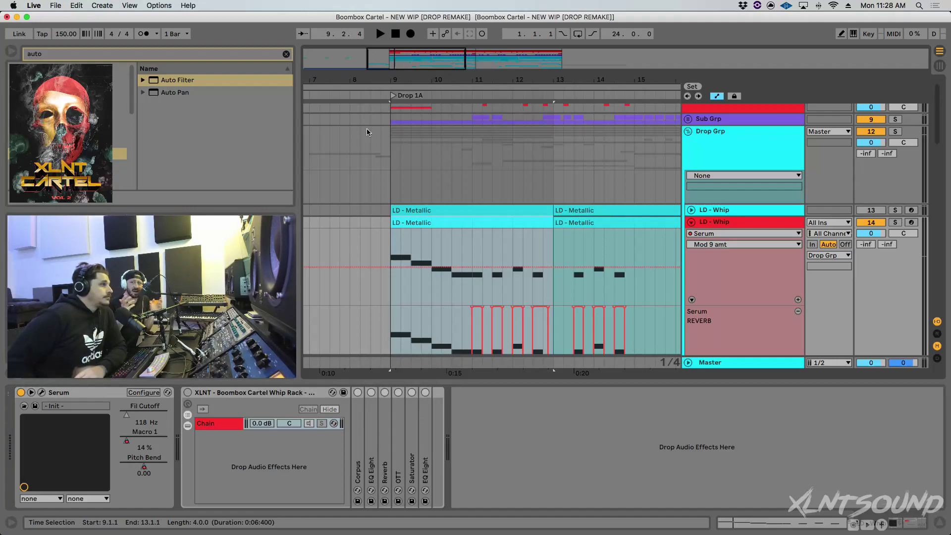
Step: Solo the Drum Grp and Sub Grp, play them from the start of Drop 1A, and clear the solos
left_click_drag(473, 77, 472, 85)
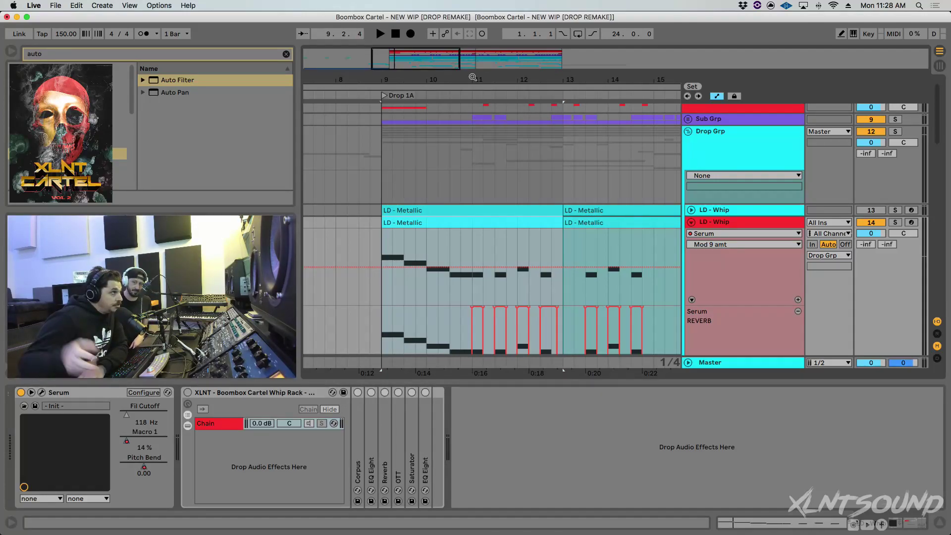
scroll(519, 153, "down", 10)
scroll(520, 153, "right", 3)
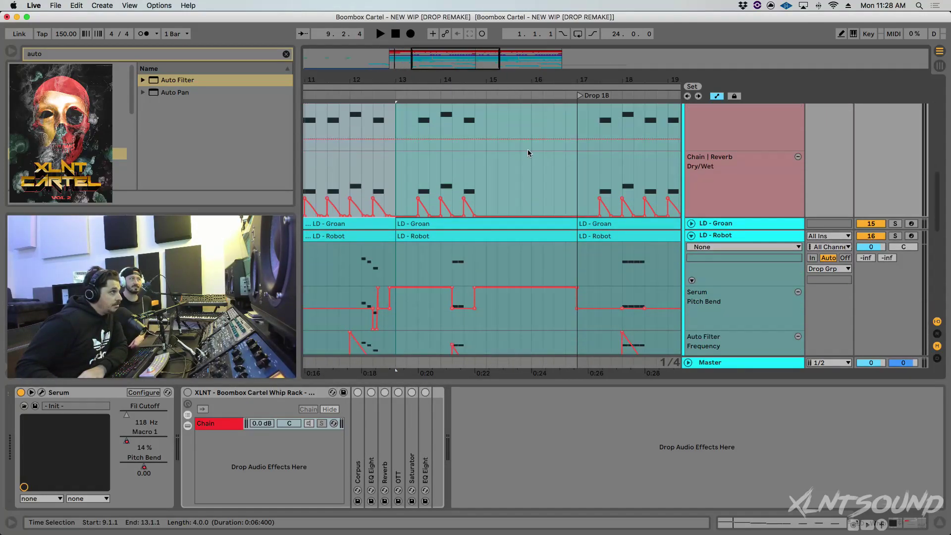
scroll(557, 153, "up", 10)
scroll(557, 152, "left", 3)
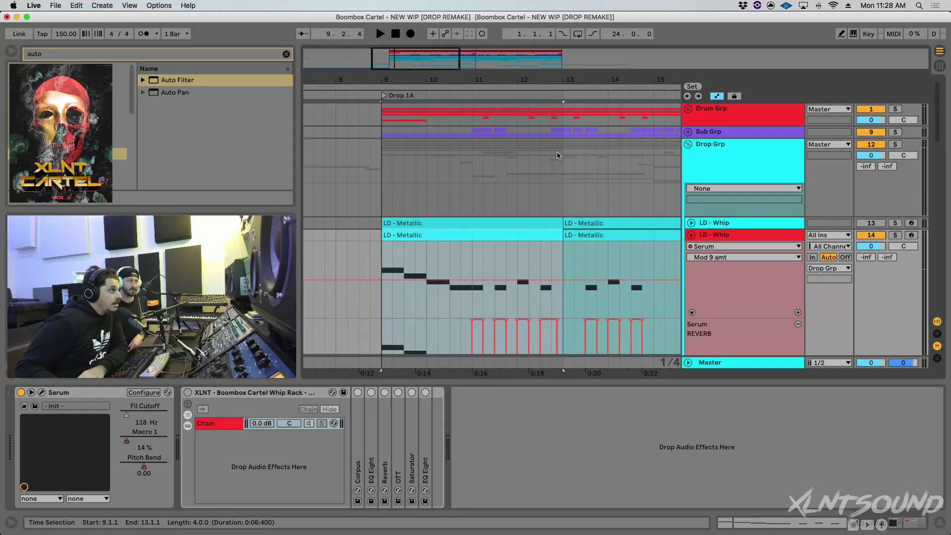
left_click_drag(555, 78, 556, 75)
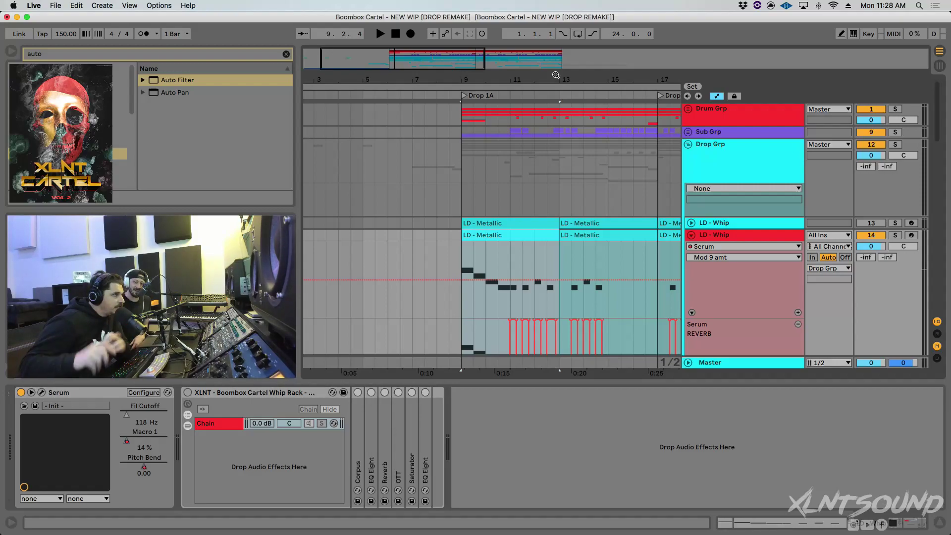
left_click_drag(556, 75, 546, 77)
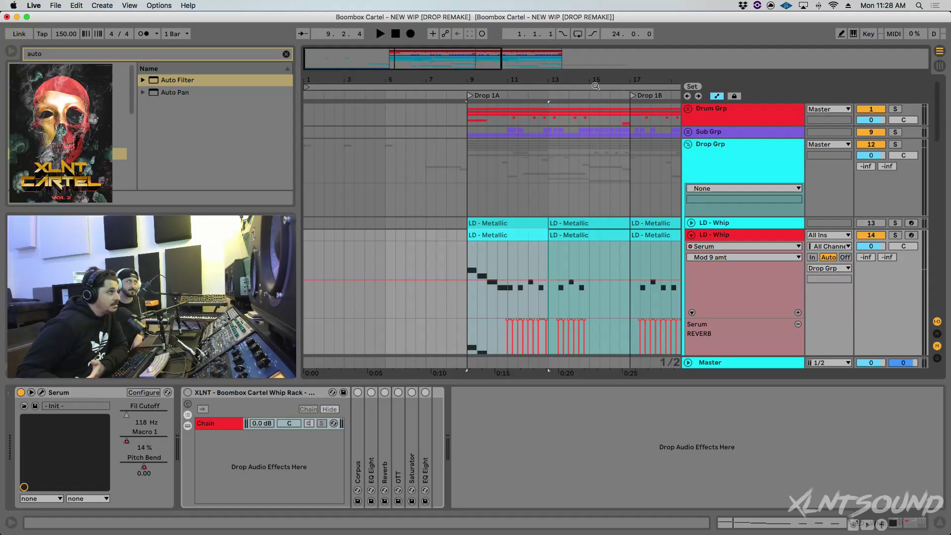
left_click(894, 109)
left_click(894, 132, "super")
left_click(468, 113)
key("space")
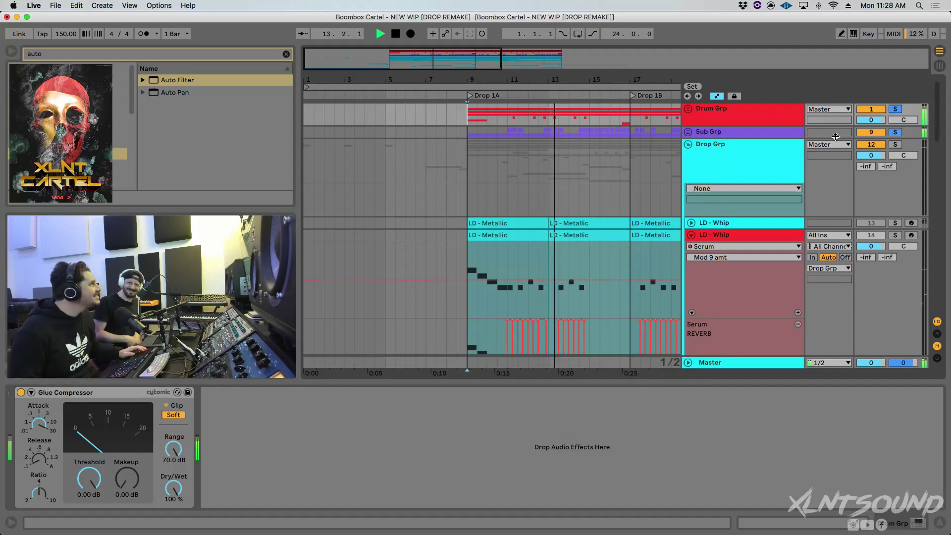
key("space")
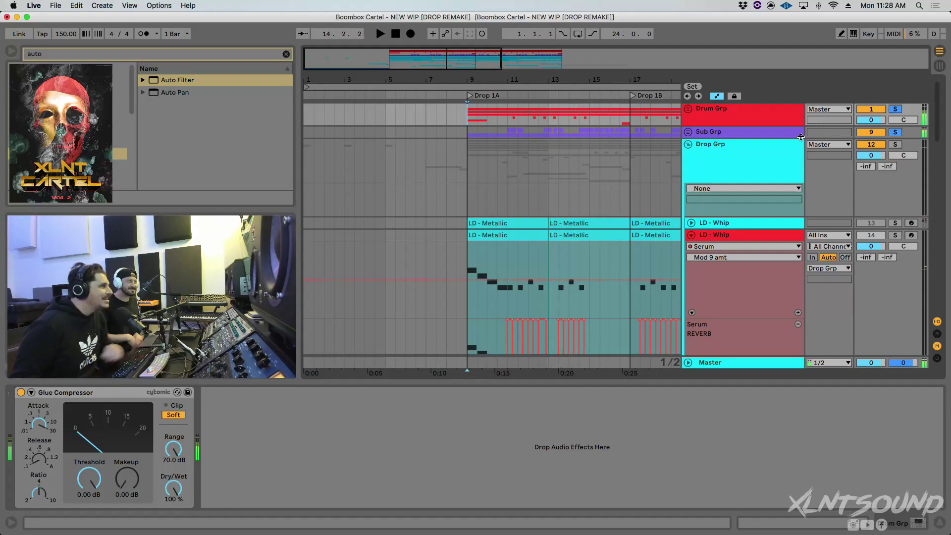
left_click(896, 132)
Step: Show the devices of the red LD - Whip track and select the Boombox Cartel Whip Rack
left_click_drag(531, 83, 530, 100)
scroll(499, 180, "right", 5)
scroll(498, 180, "left", 1)
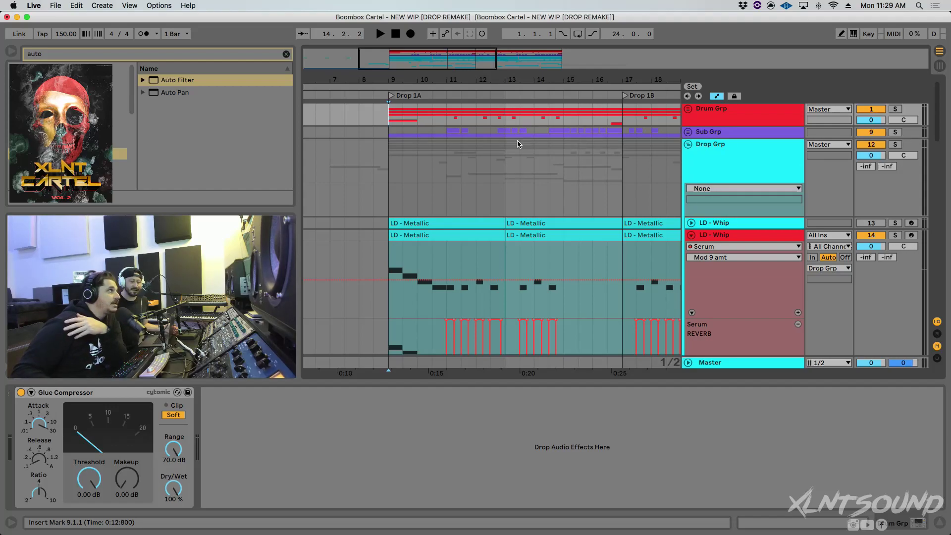
left_click_drag(520, 83, 520, 80)
scroll(591, 294, "right", 2)
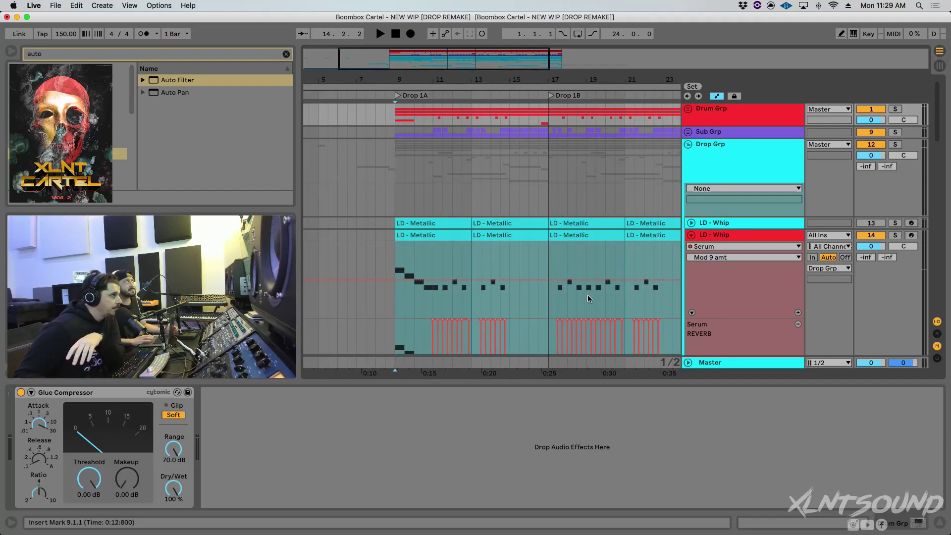
left_click(715, 238)
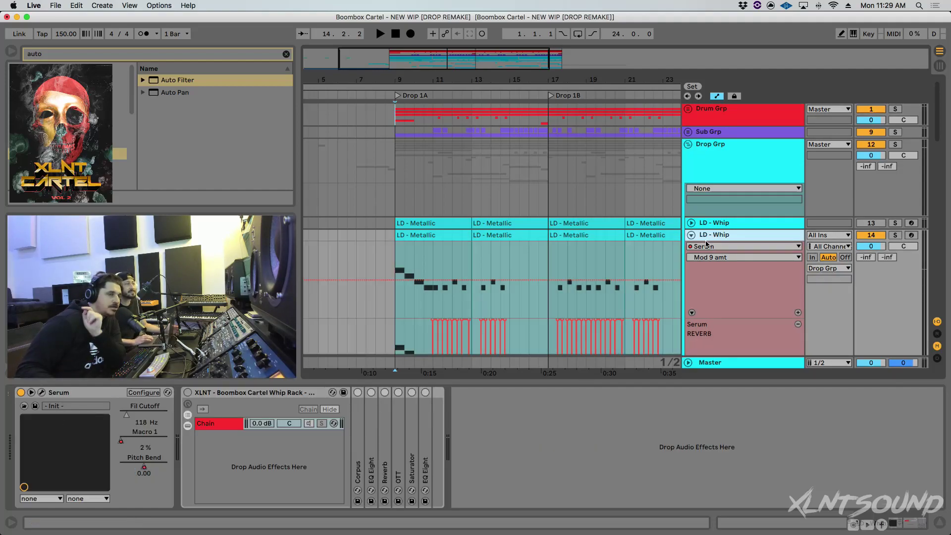
left_click(271, 392)
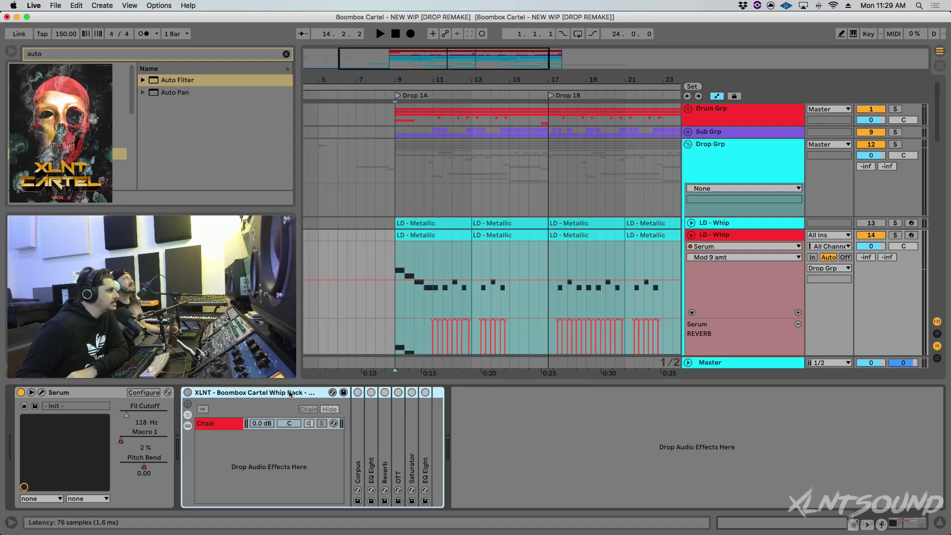
Step: Activate the Whip Rack with only Corpus running, unfolding Corpus and switching off both EQ Eights, Reverb, OTT and Saturator
double_click(360, 463)
left_click(684, 392)
left_click(698, 392)
left_click(711, 393)
left_click(726, 394)
left_click(739, 392)
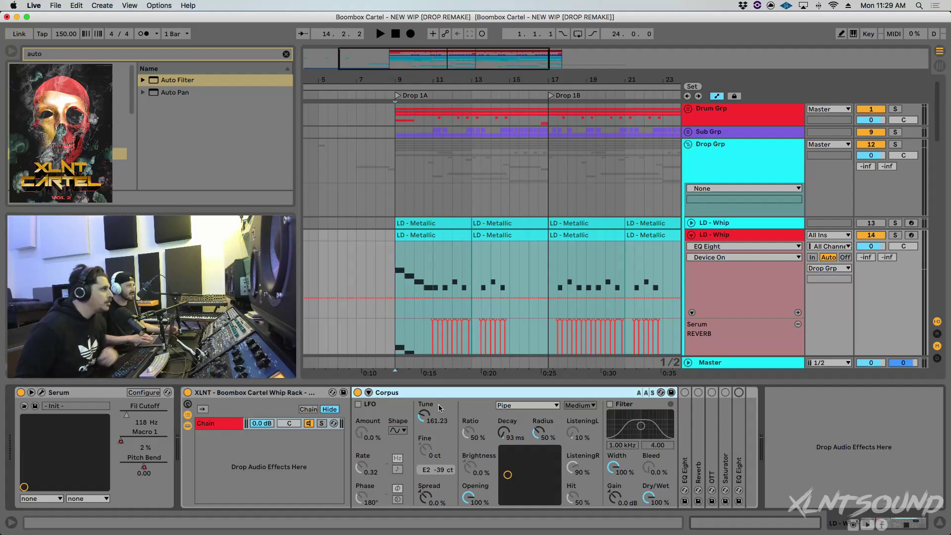
Step: Audition the first LD - Metallic clip on LD - Whip with Corpus bypassed and enabled, leaving Corpus on
left_click(424, 235)
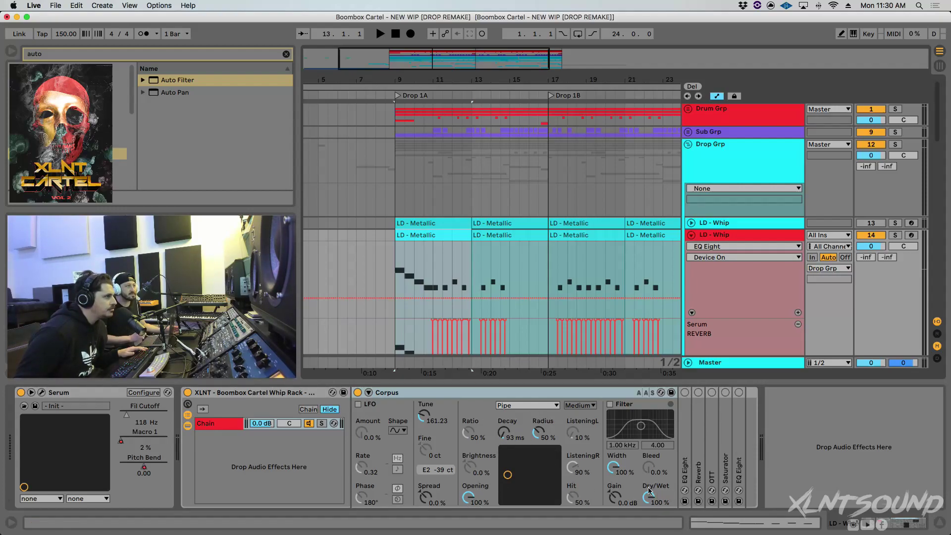
key("space")
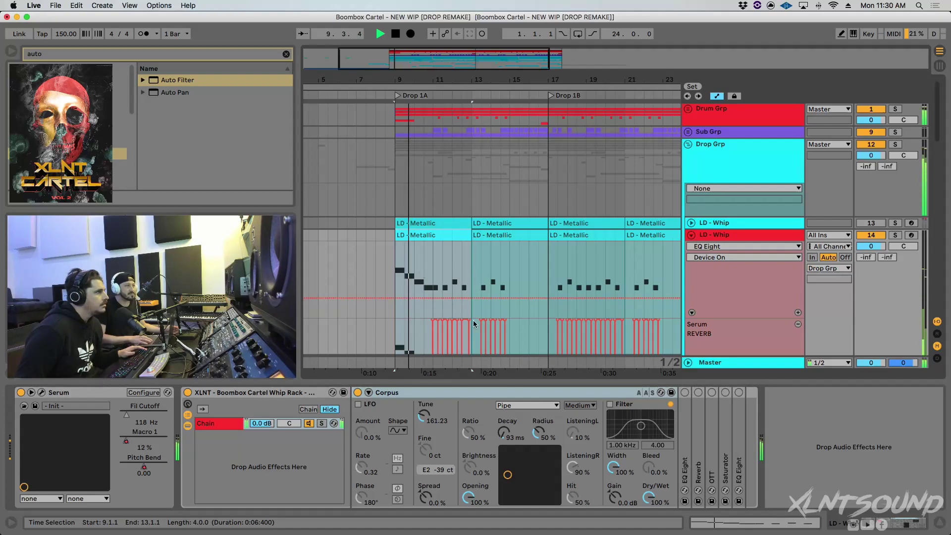
key("space")
left_click(357, 392)
key("space")
key("space")
left_click(358, 393)
key("space")
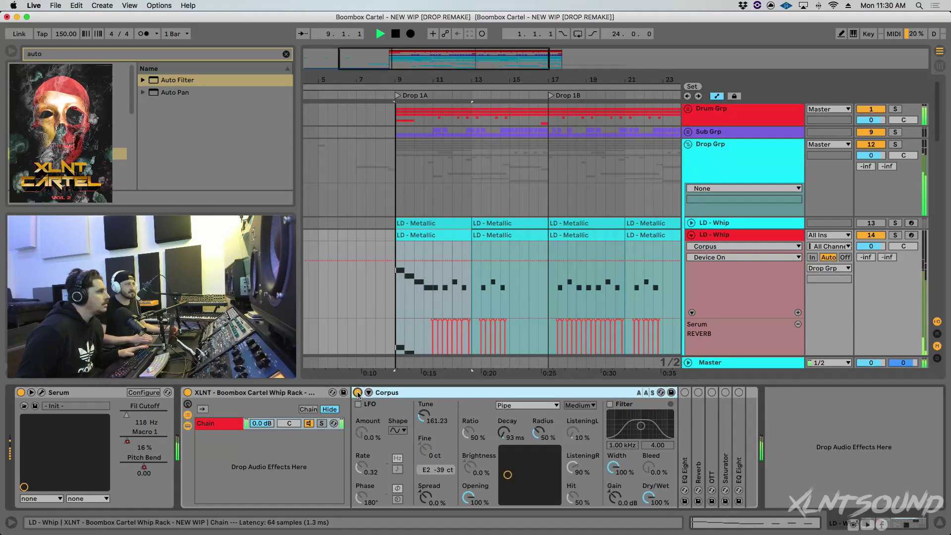
key("space")
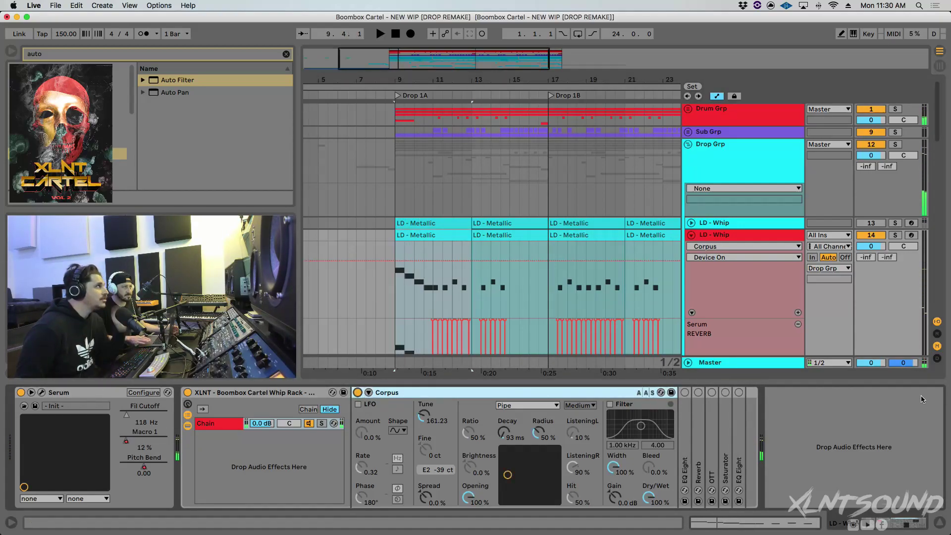
Step: Try the Tube resonance type in Corpus, audition it, and return to Pipe for comparison
double_click(510, 394)
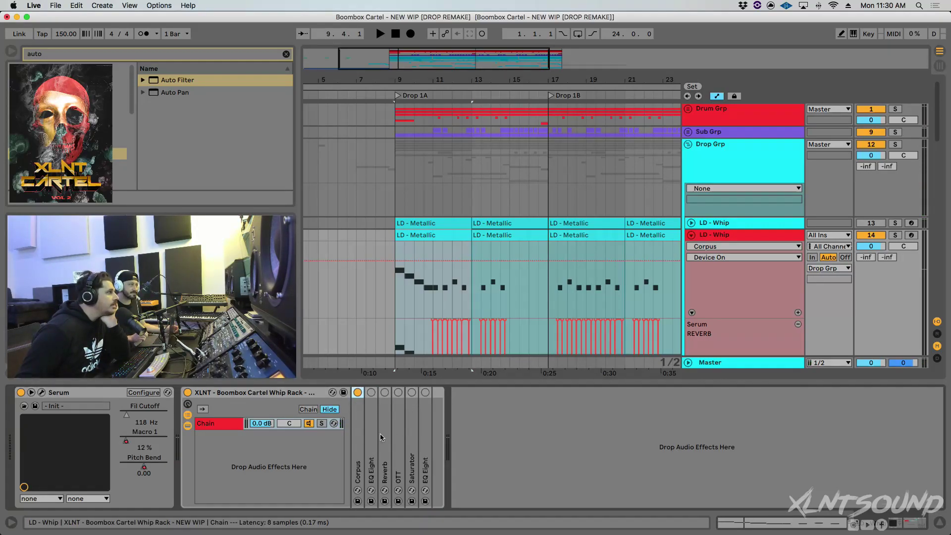
double_click(360, 437)
left_click(520, 406)
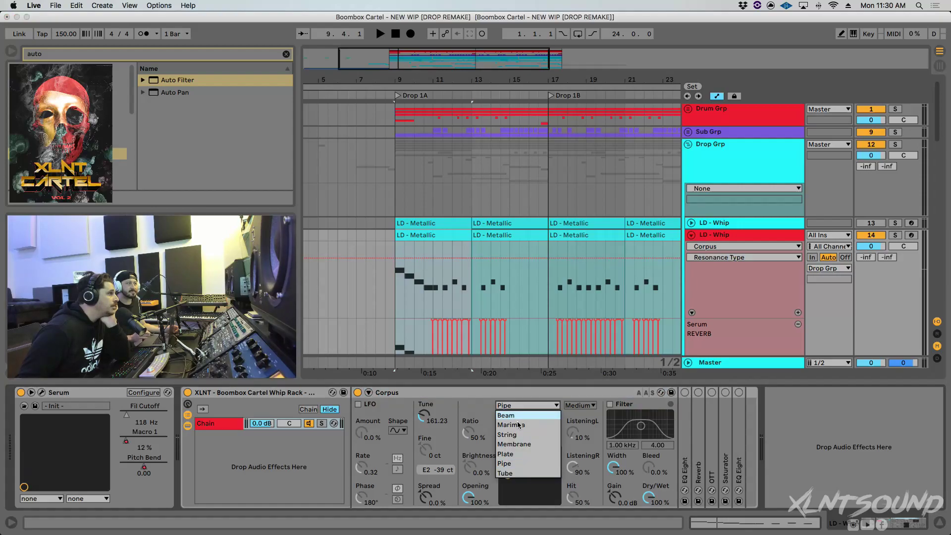
left_click(512, 474)
key("space")
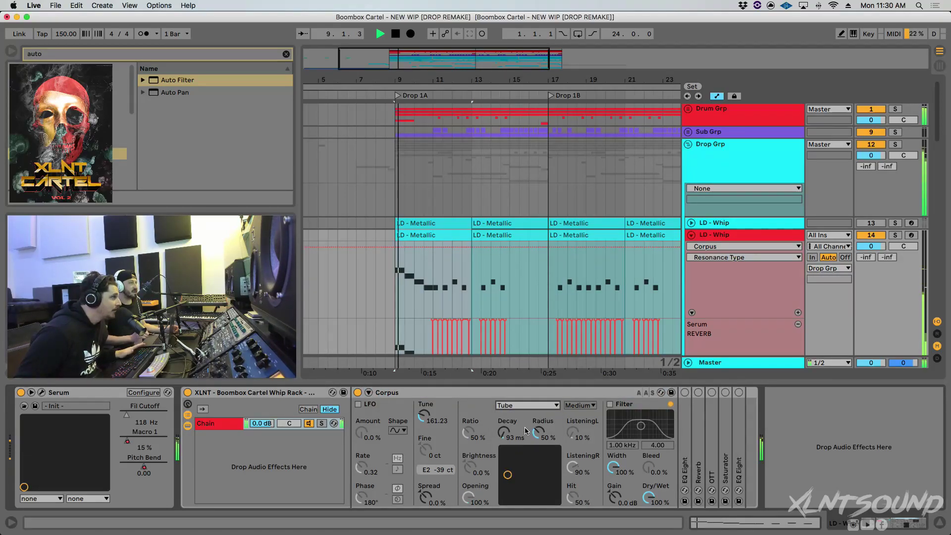
key("space")
left_click(521, 406)
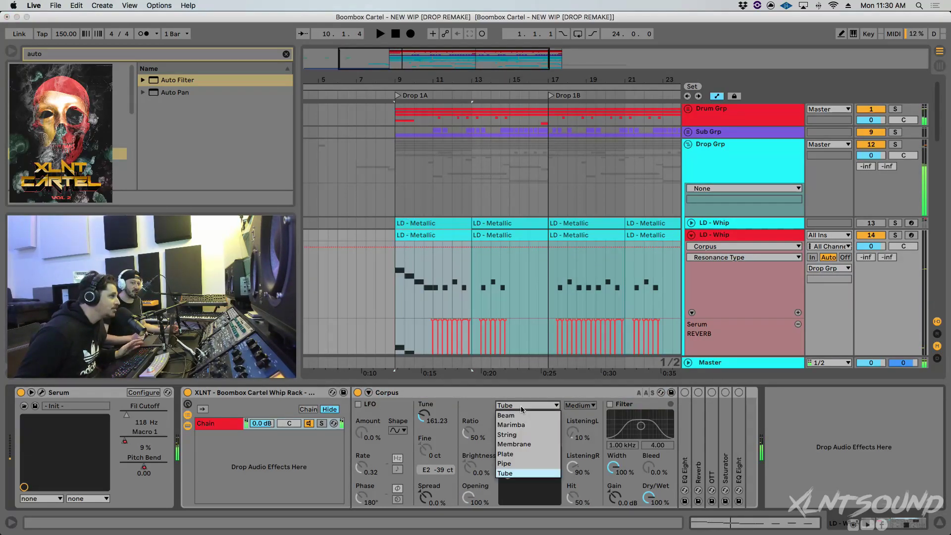
left_click(511, 463)
key("space")
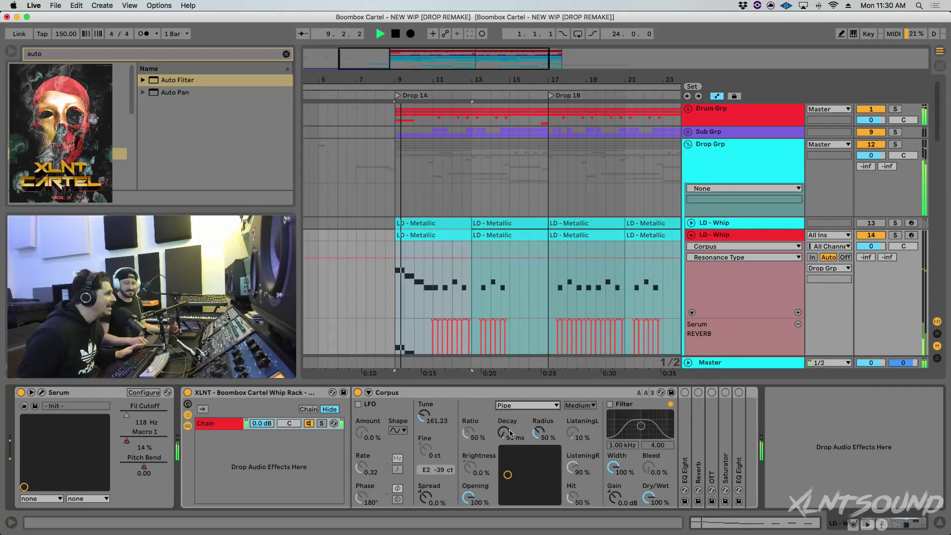
Step: Switch Corpus to Tube and back to Pipe once more, replay the clip, and fold the device
left_click(521, 405)
left_click(499, 474)
left_click(521, 405)
left_click(504, 463)
key("space")
key("space")
double_click(531, 396)
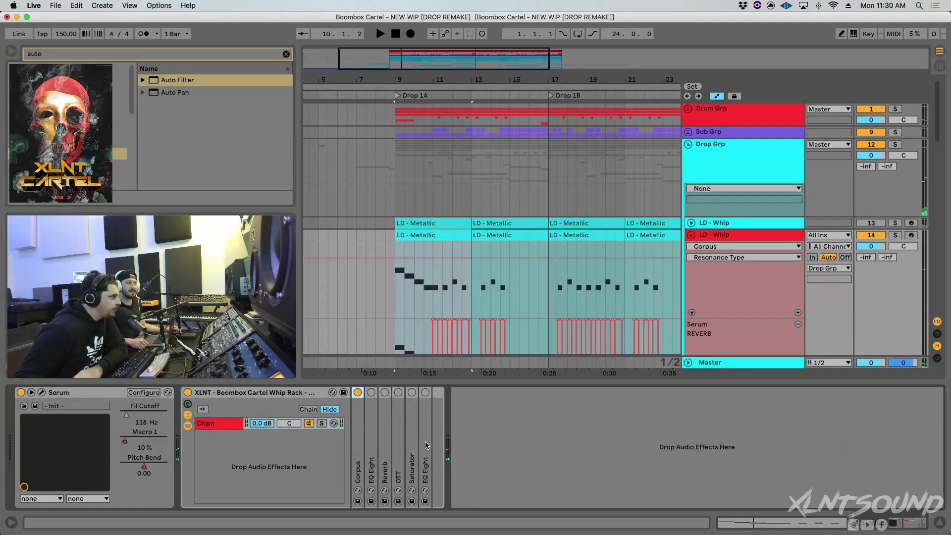
Step: Unfold and switch on the EQ Eight directly after Corpus, and audition the patch through it
double_click(369, 438)
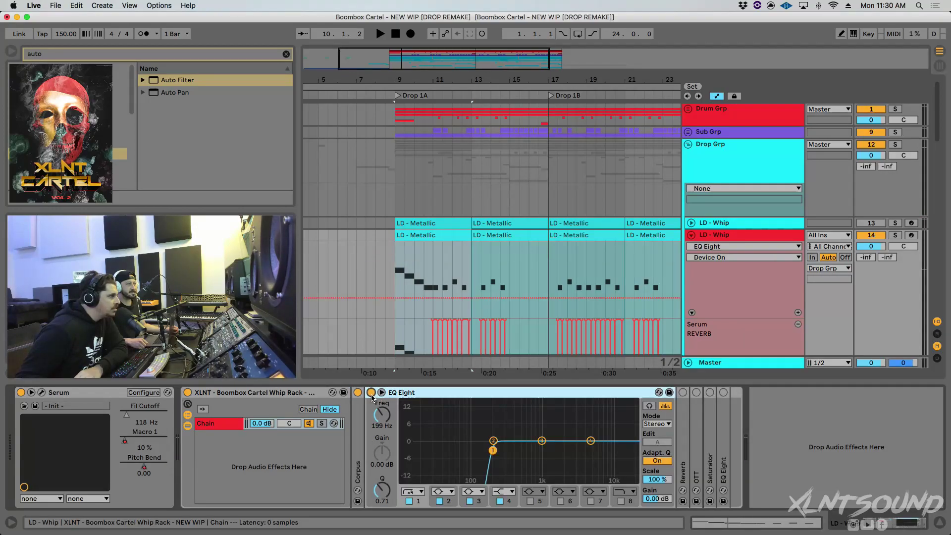
key("space")
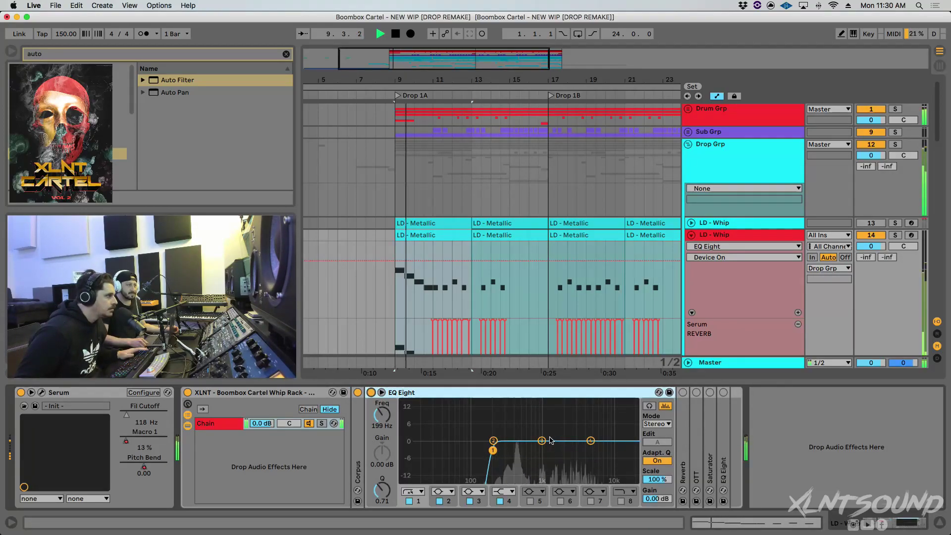
key("space")
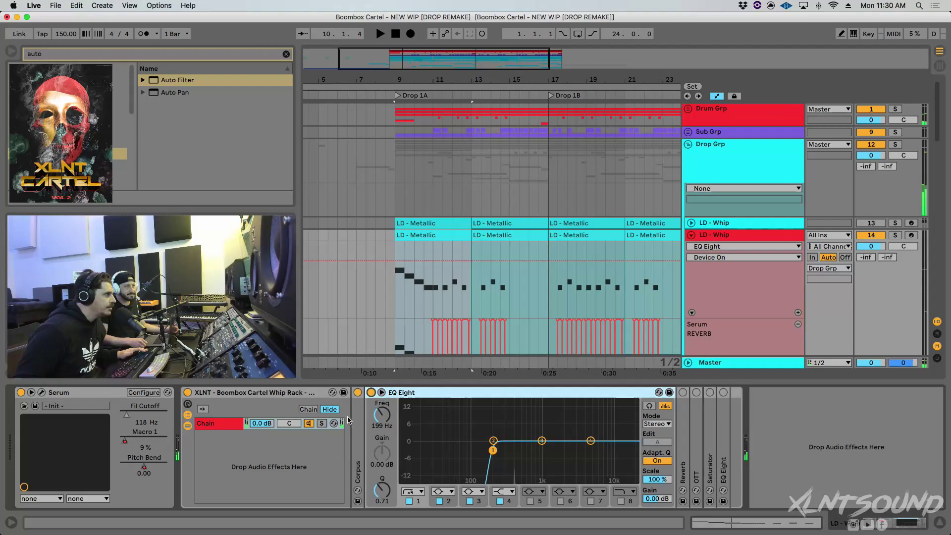
key("space")
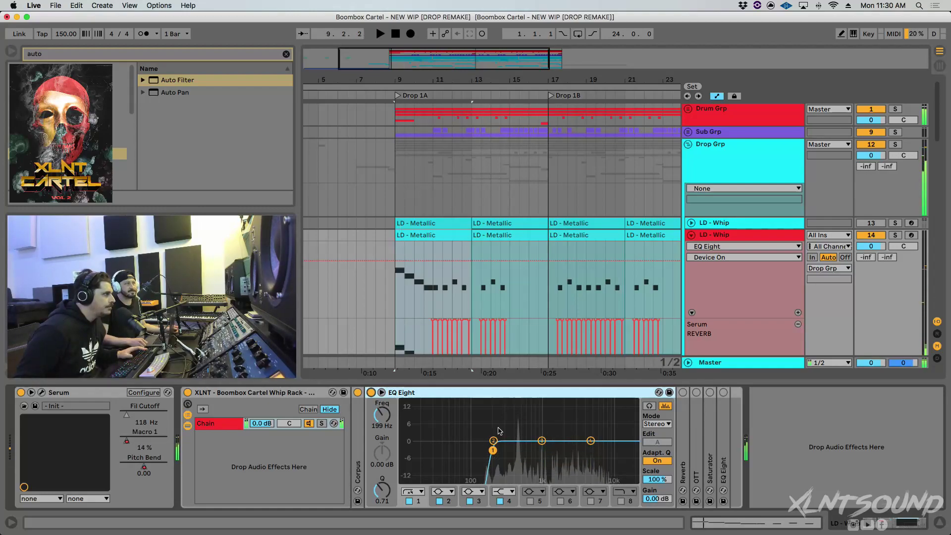
Step: Fold the EQ Eight, unfold and switch on the Reverb, and bring its Dry/Wet automation lane into view
double_click(450, 394)
double_click(379, 426)
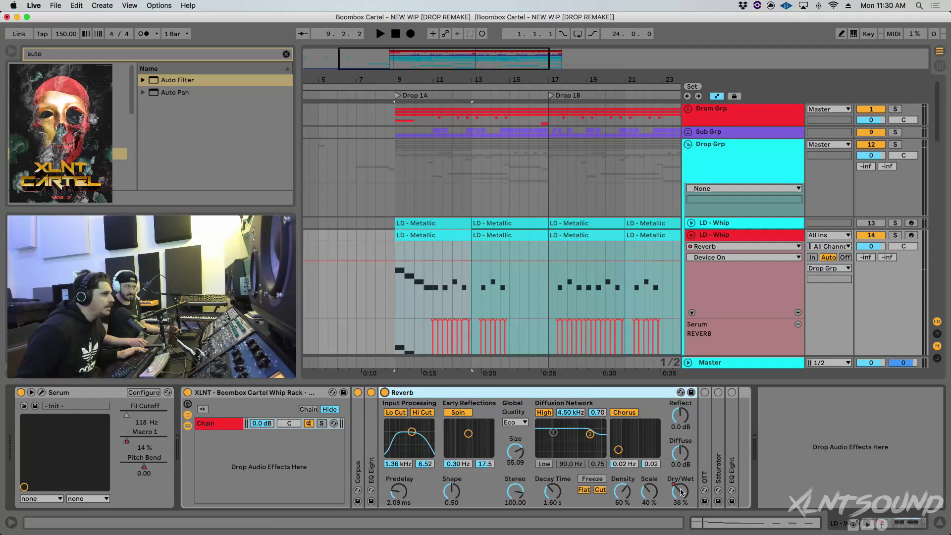
scroll(514, 292, "down", 5)
scroll(513, 295, "down", 4)
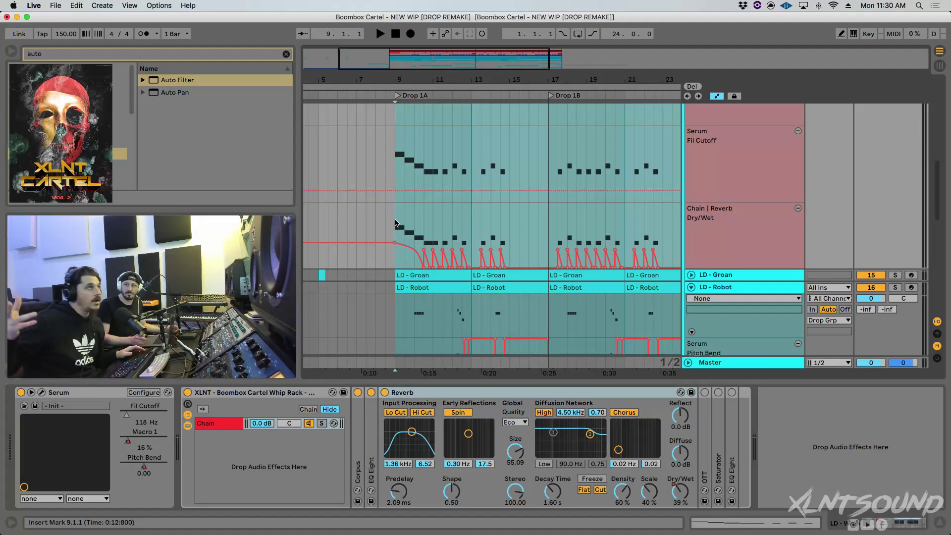
Step: Audition the automated Reverb Dry/Wet on the whip lead from 9.1.1 and 10.3.1, then return the marker to 9.1.1
key("space")
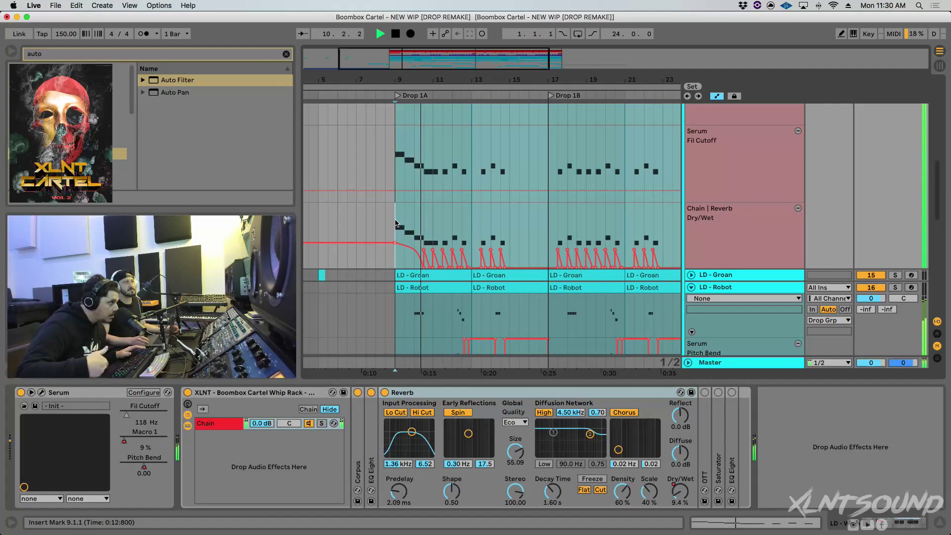
key("space")
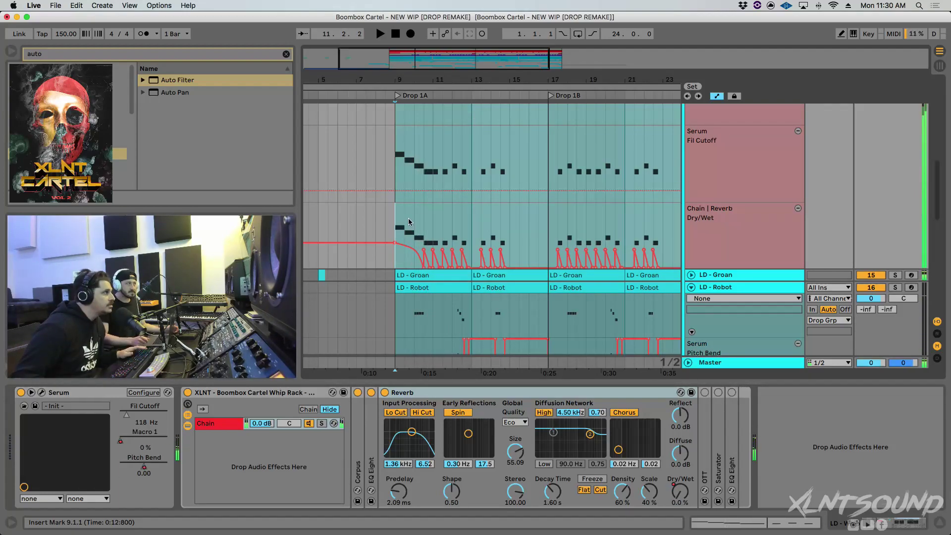
left_click(424, 226)
key("space")
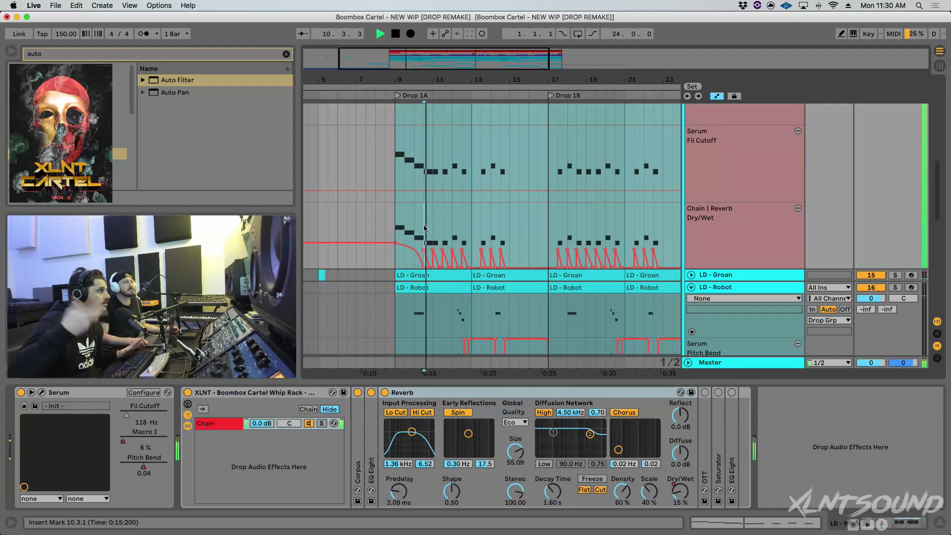
key("space")
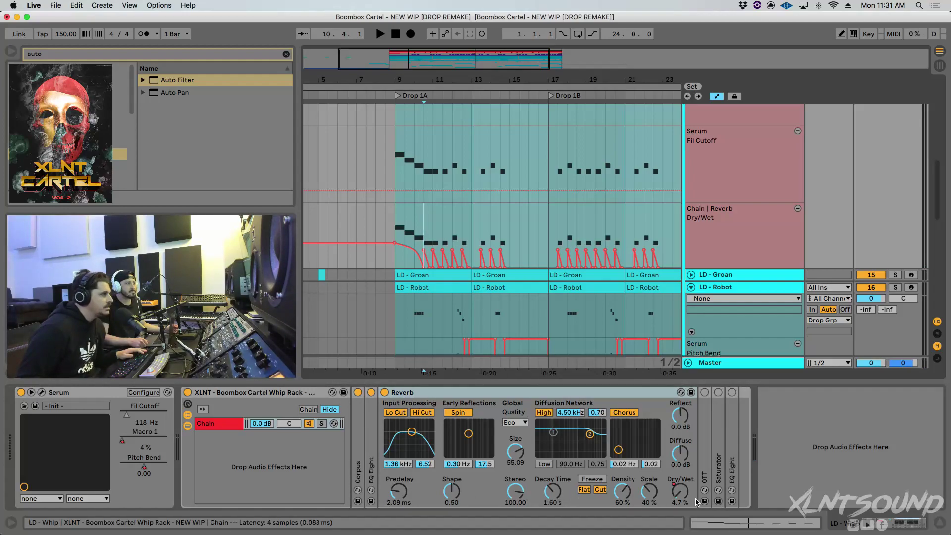
key("space")
key("space")
key("space")
key("space")
left_click(394, 262)
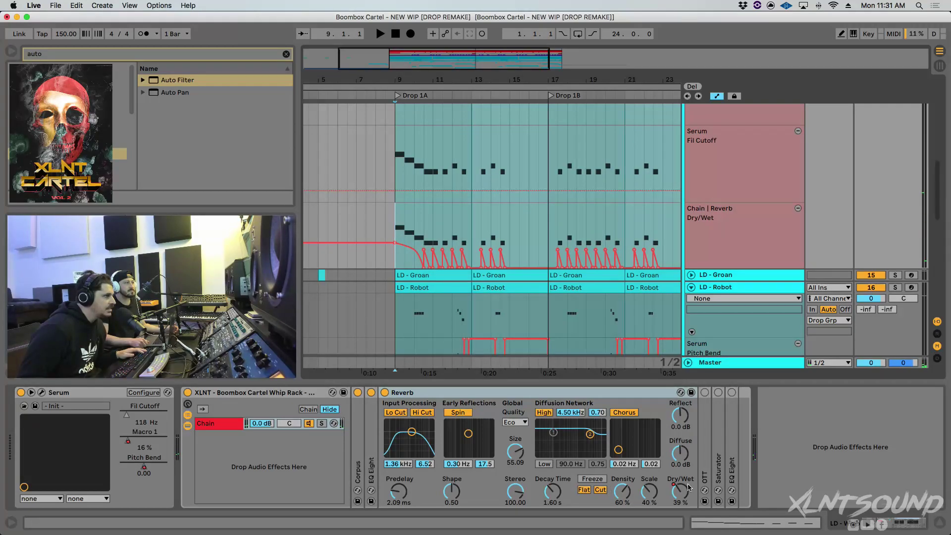
Step: Fold the Reverb, unfold and switch on OTT, and audition the whip lead through it
double_click(548, 392)
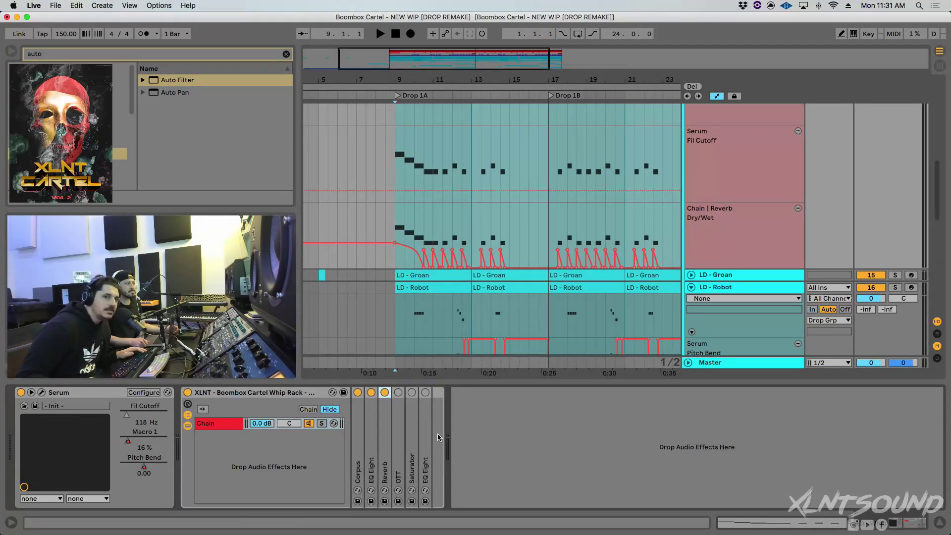
double_click(398, 396)
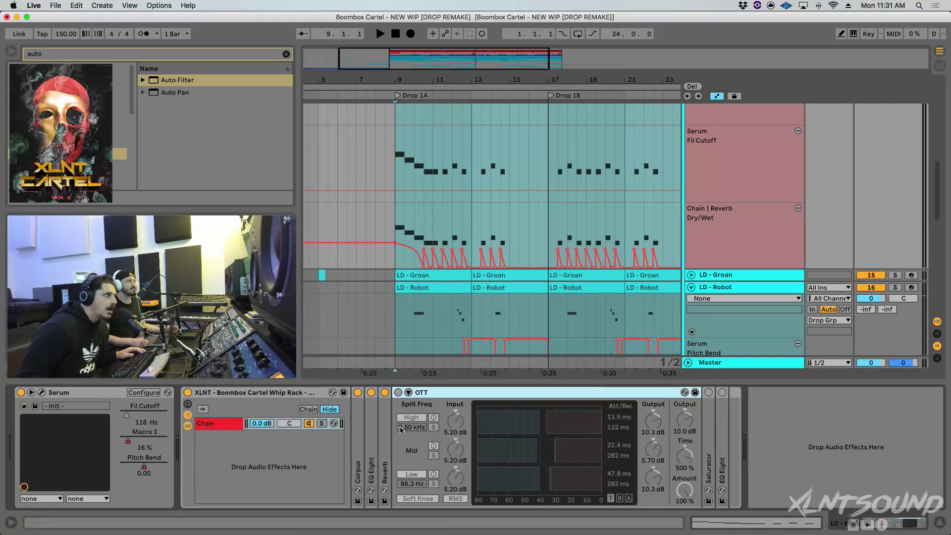
left_click(399, 392)
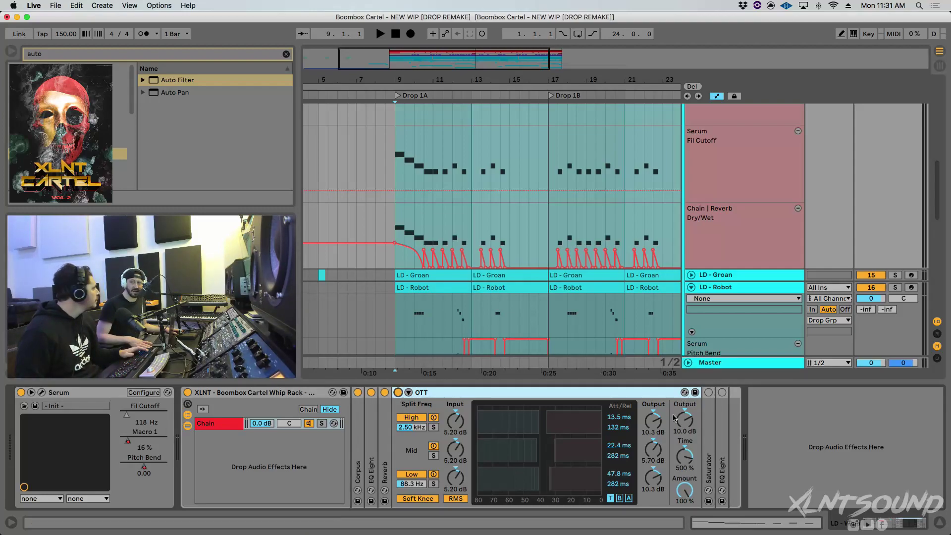
key("space")
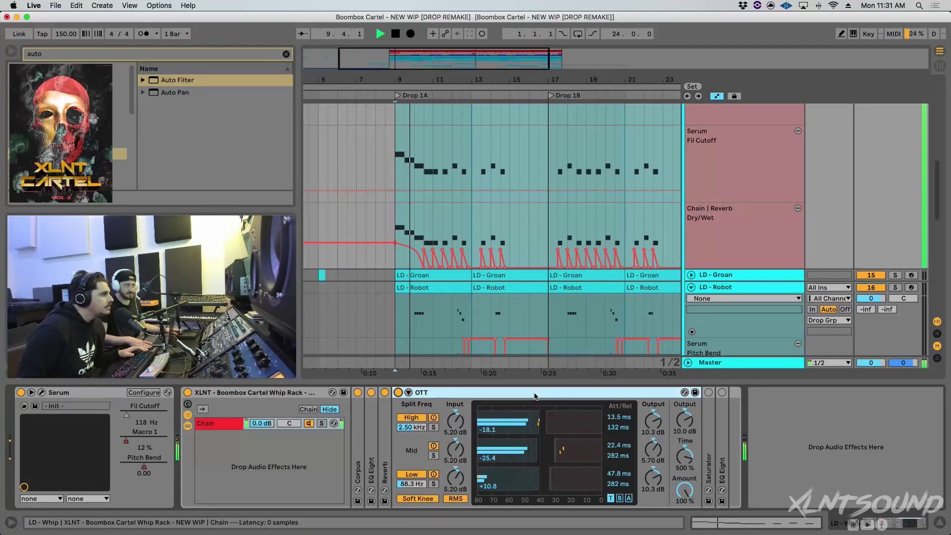
key("space")
Step: Fold OTT, unfold and switch on the Saturator, and audition the patch from bar 9
double_click(530, 394)
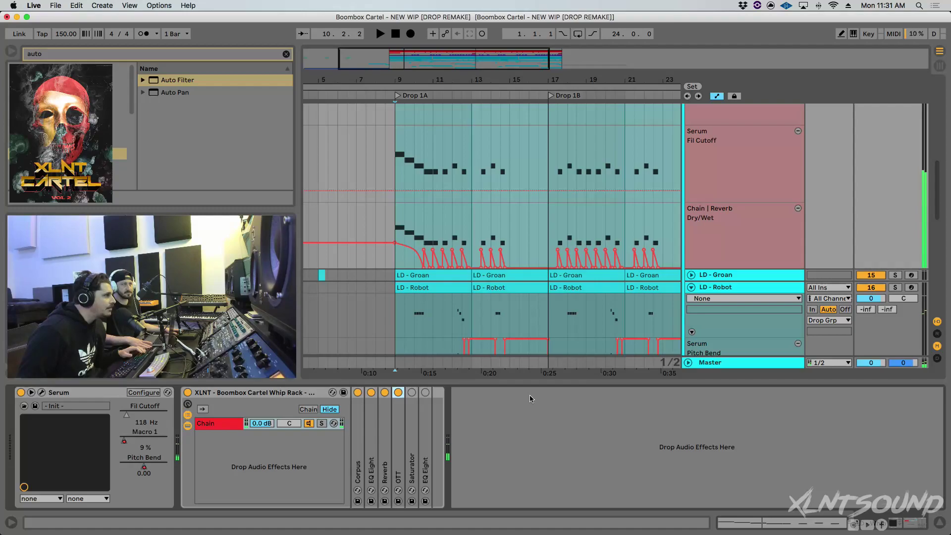
double_click(407, 436)
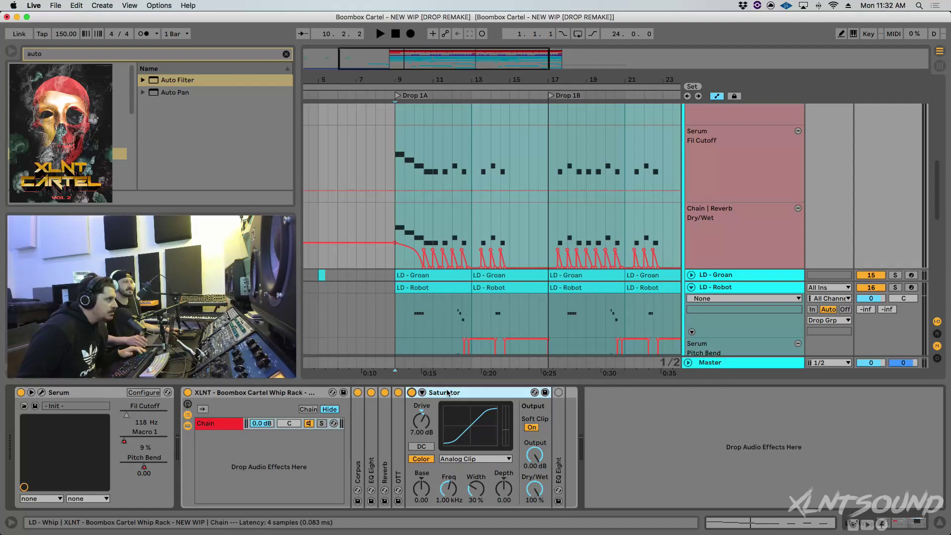
scroll(697, 256, "up", 10)
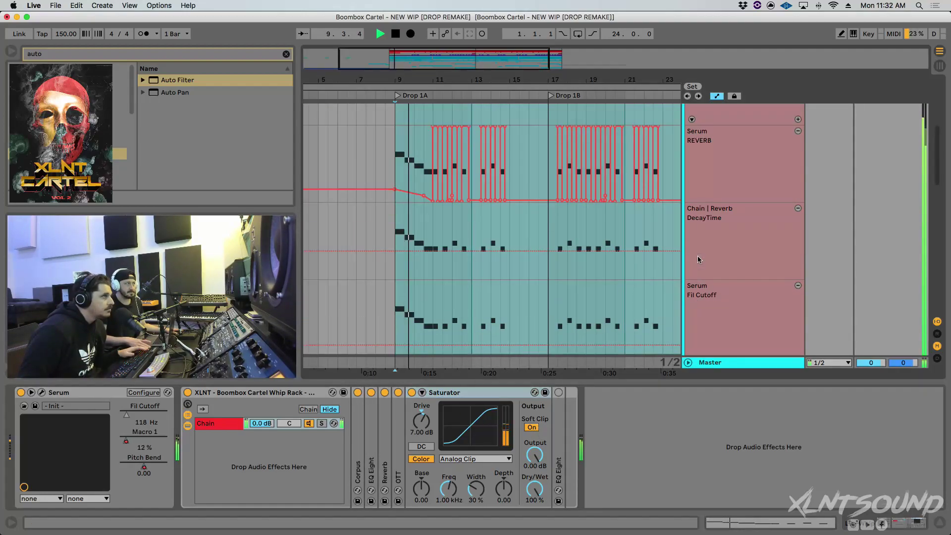
scroll(698, 256, "up", 3)
key("space")
key("space")
key("space")
Step: Collapse the original LD - Whip track above the red one and replay the saturated lead
left_click(692, 196)
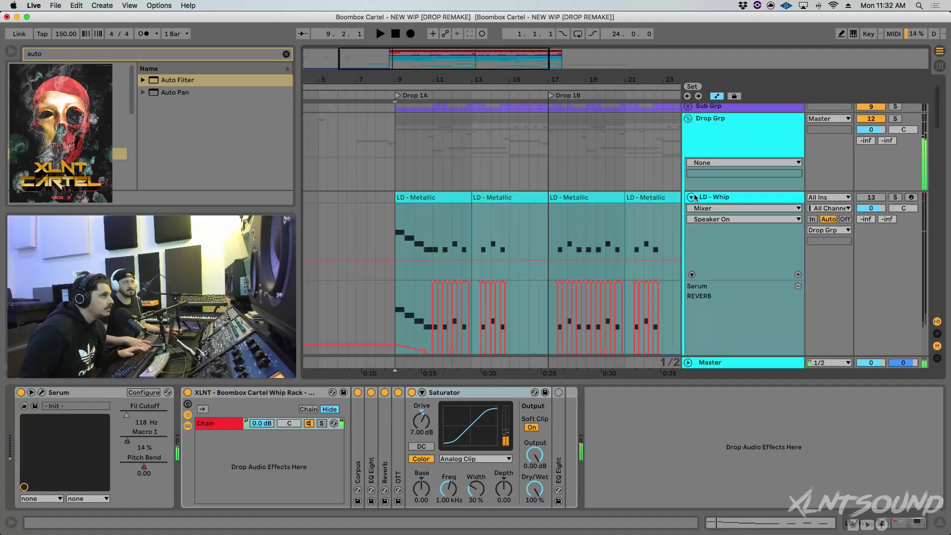
left_click(692, 197)
key("space")
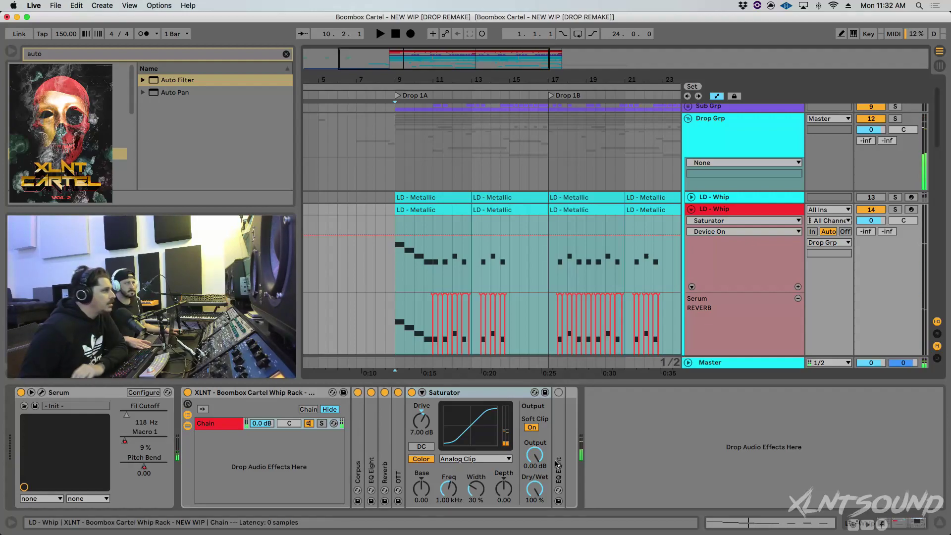
key("space")
Step: Unfold and switch on the EQ Eight after the Saturator, and audition the full chain across Drop 1A
double_click(562, 447)
left_click(558, 392)
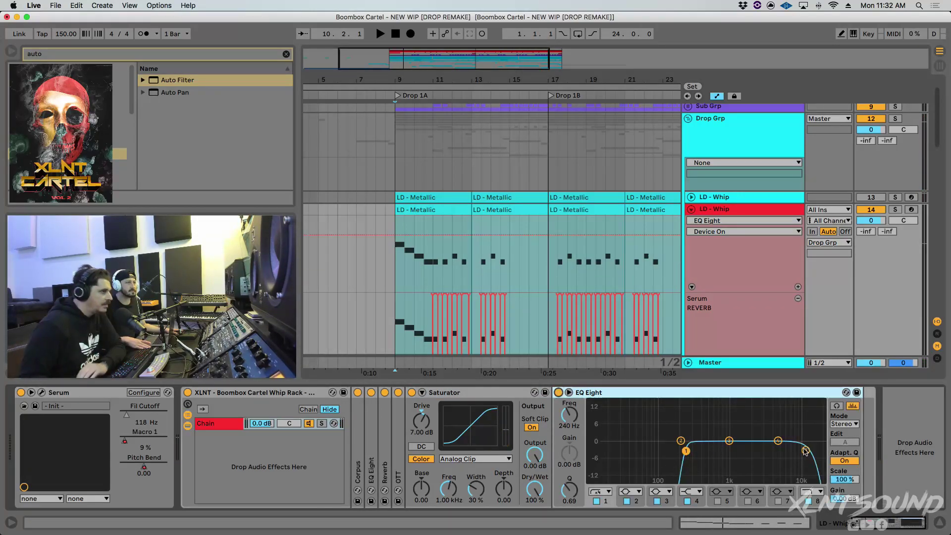
key("space")
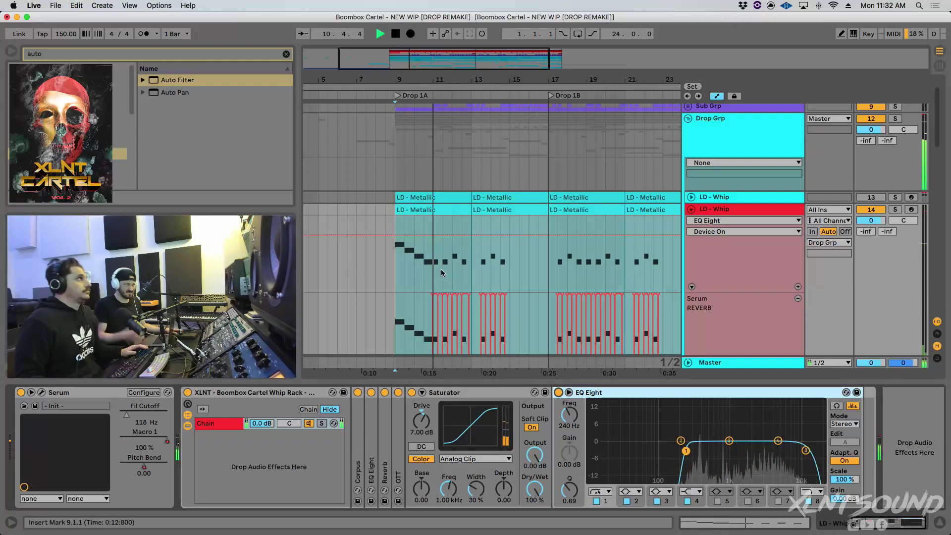
left_click_drag(563, 80, 553, 66)
scroll(559, 204, "down", 5)
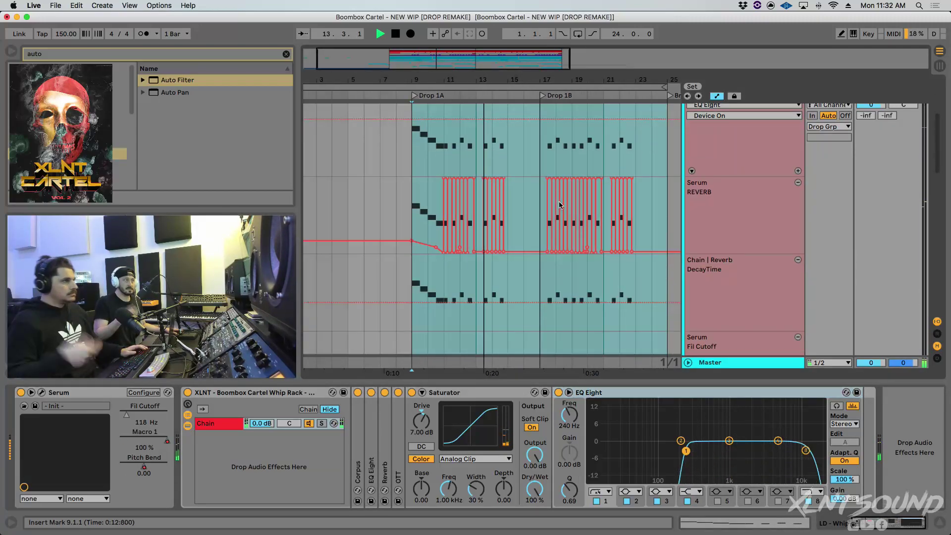
key("space")
Step: Place the marker at 11.1.1 in the REVERB automation lane and enable Reverb on Serum's FX page
left_click_drag(447, 81, 449, 106)
left_click(432, 204)
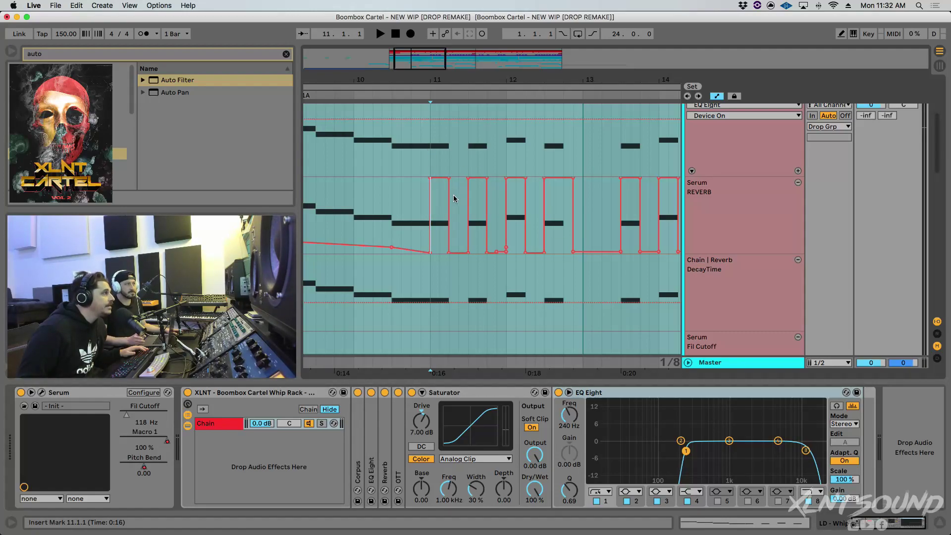
left_click(42, 394)
left_click(474, 47)
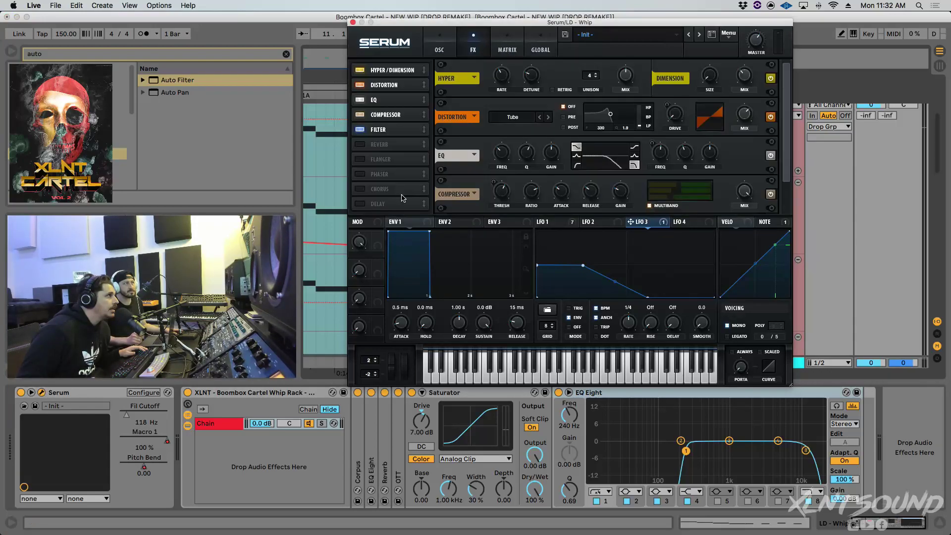
left_click(357, 145)
left_click_drag(788, 135, 730, 232)
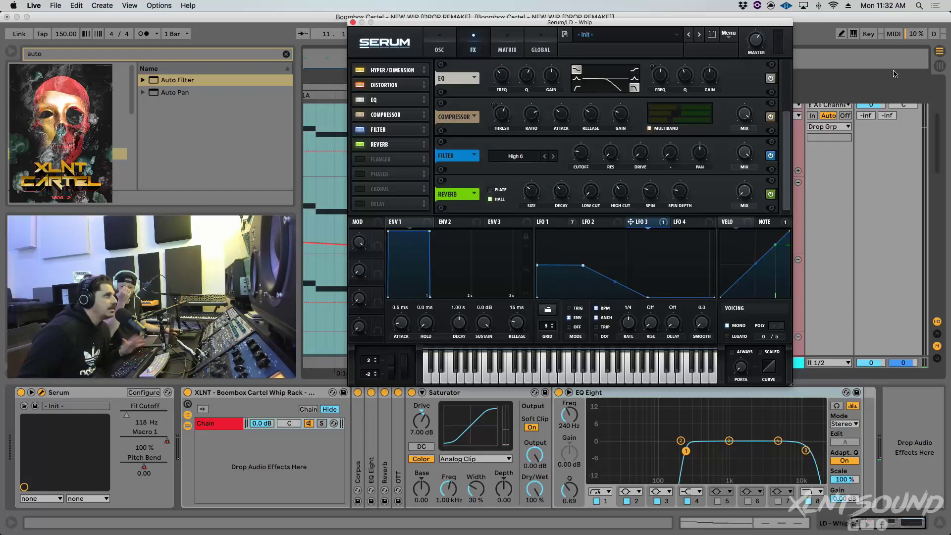
Step: Close Serum, audition the lead from 11.1.1, and examine its Reverb Dry/Wet automation curve
left_click(353, 22)
key("space")
scroll(408, 230, "left", 2)
scroll(408, 230, "down", 7)
key("space")
key("space")
key("space")
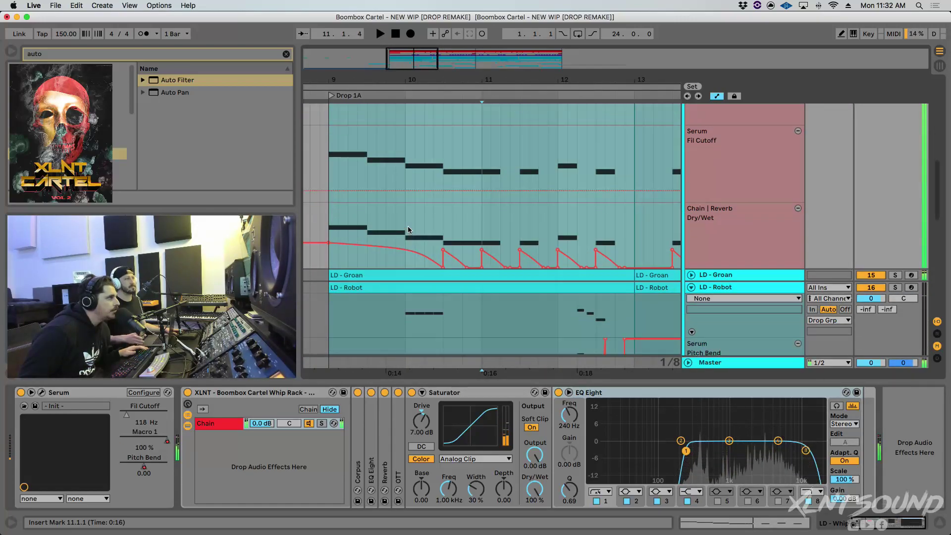
scroll(408, 229, "down", 1)
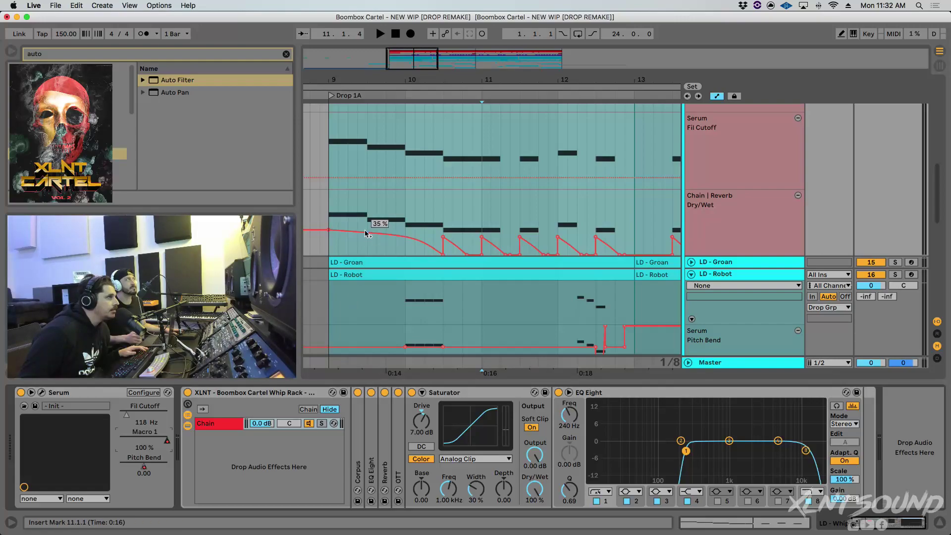
Step: Collapse the red LD - Whip track and place the insert marker at 12.1.1 on LD - Robot
scroll(480, 195, "up", 10)
left_click_drag(492, 85, 492, 64)
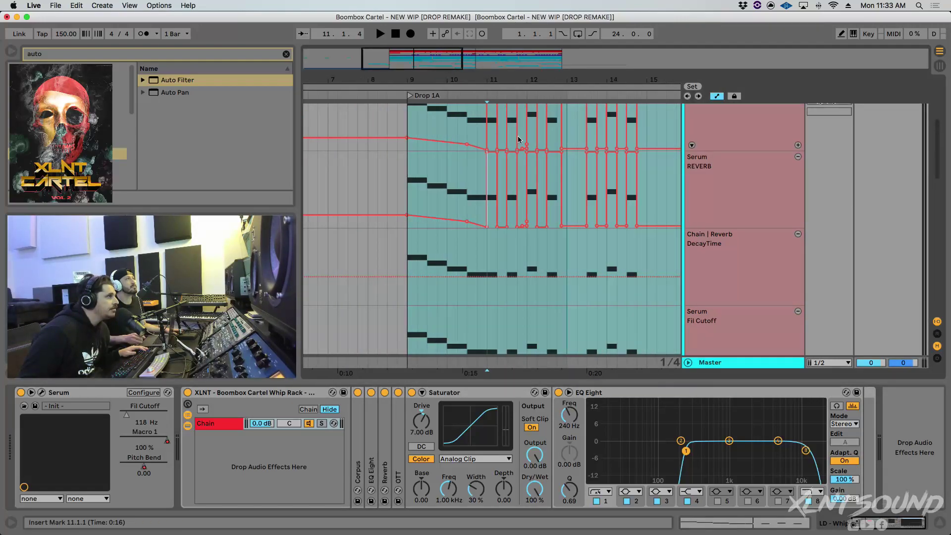
scroll(658, 168, "up", 7)
left_click(690, 209)
left_click_drag(590, 78, 589, 66)
scroll(535, 211, "down", 5)
left_click(536, 163)
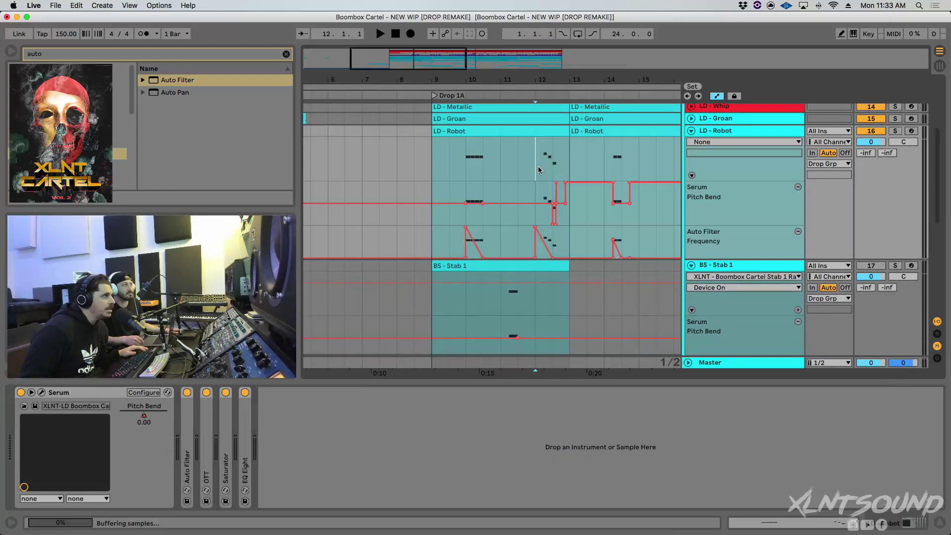
Step: Solo LD - Robot and audition its phrases from 12.1.1 and 10.1.1
left_click(895, 120)
key("space")
left_click(894, 130)
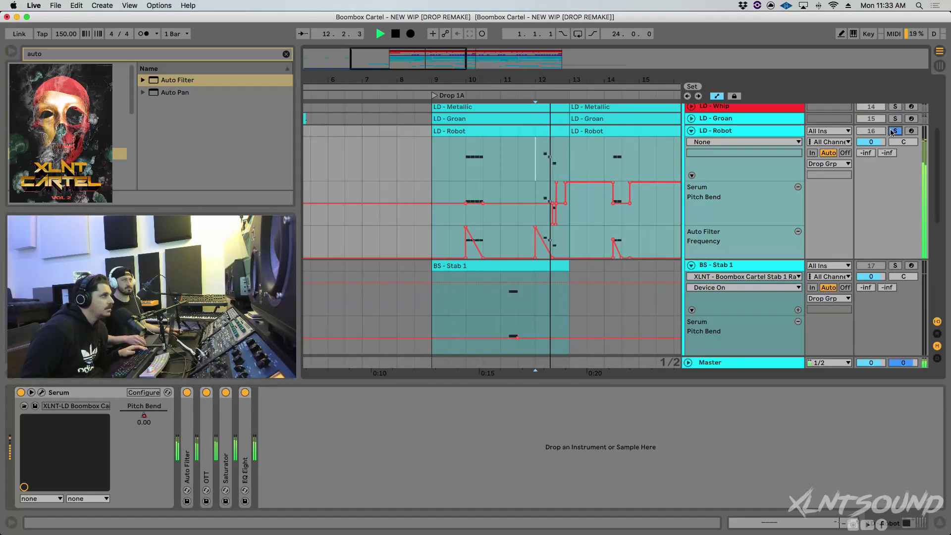
left_click(468, 159)
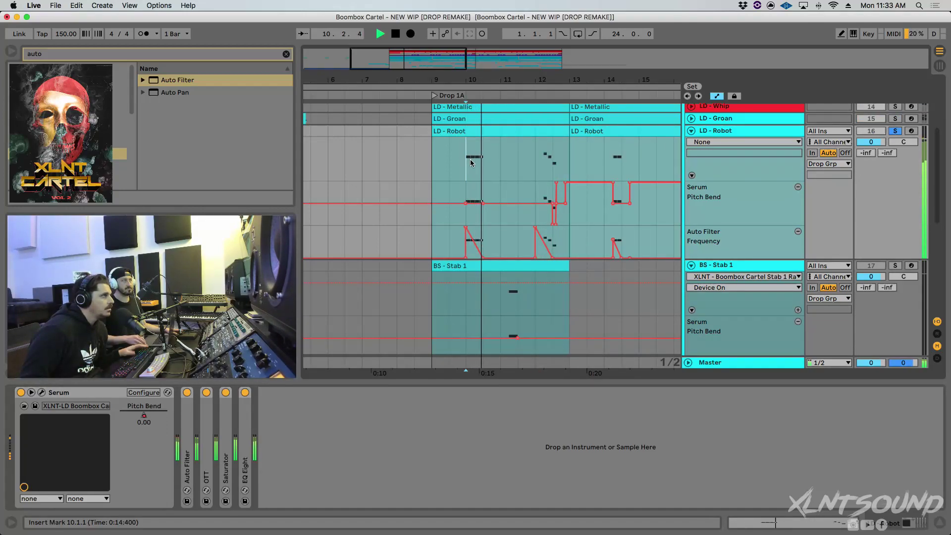
key("space")
Step: Inspect BS - Stab 1, expand BS - Stab 1 Bounce, and audition its first clip in solo
scroll(463, 216, "down", 5)
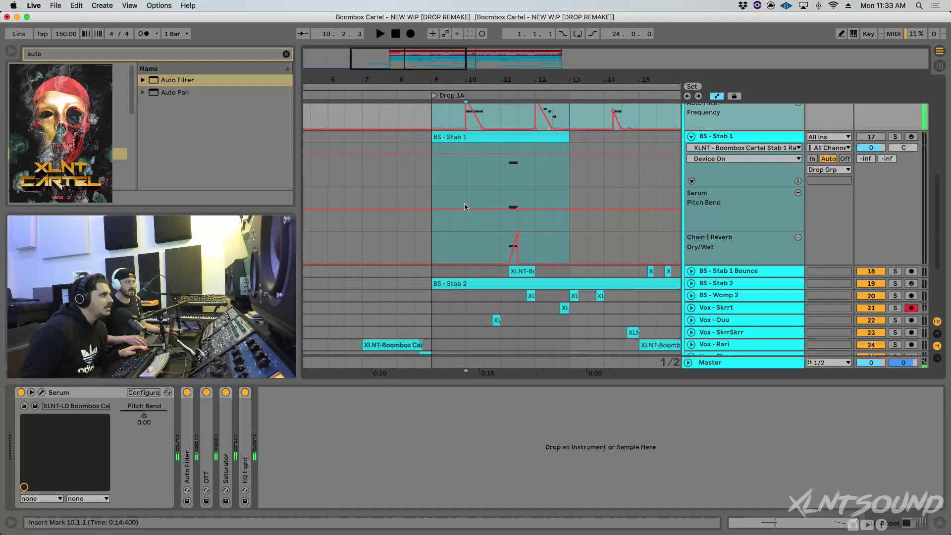
left_click(497, 171)
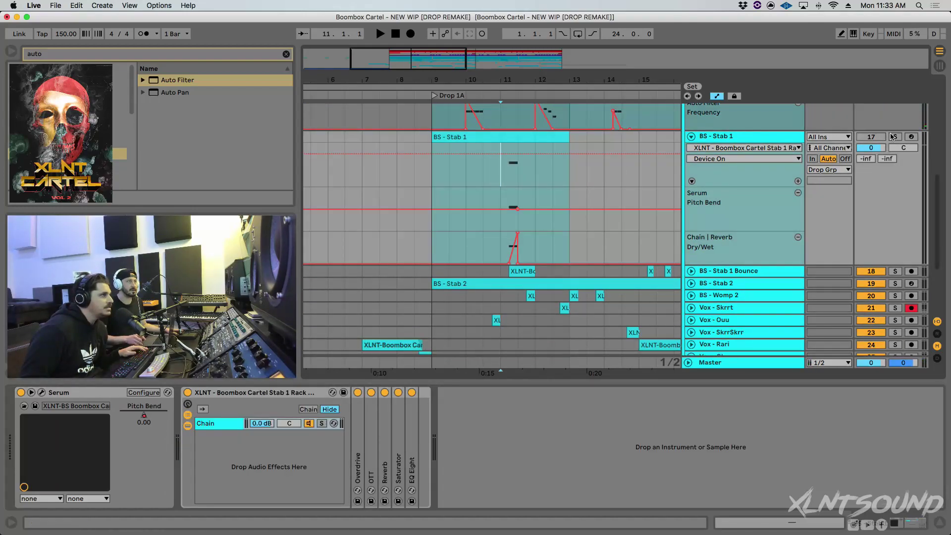
left_click(690, 271)
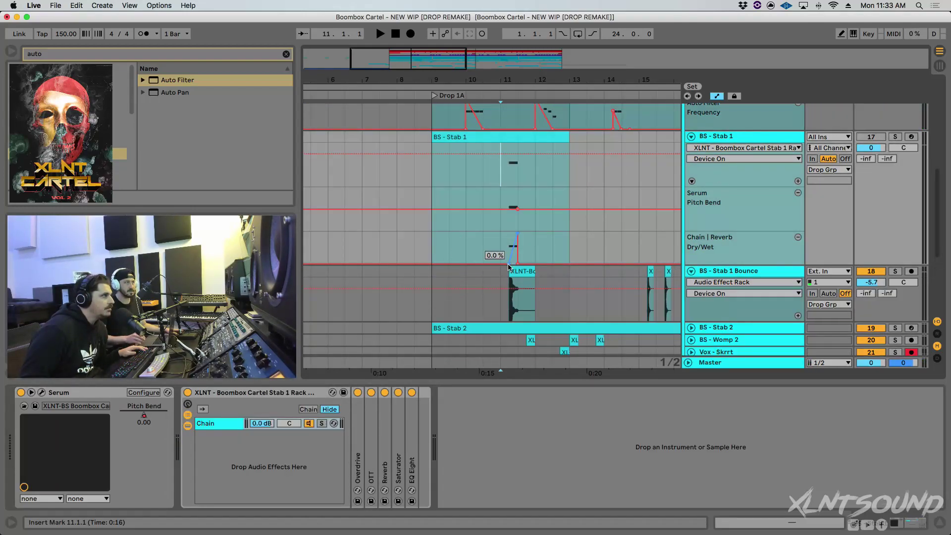
left_click(519, 271)
key("space")
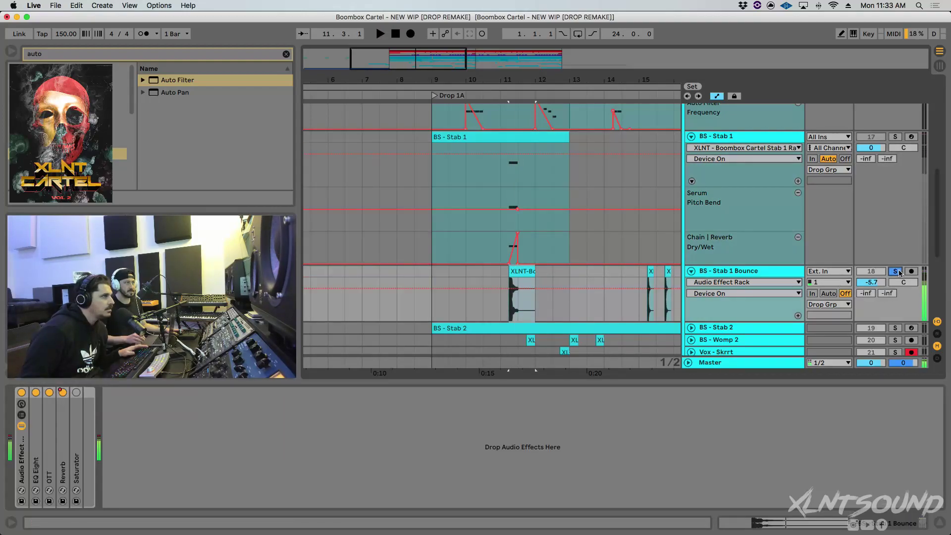
scroll(706, 237, "down", 3)
scroll(706, 236, "down", 2)
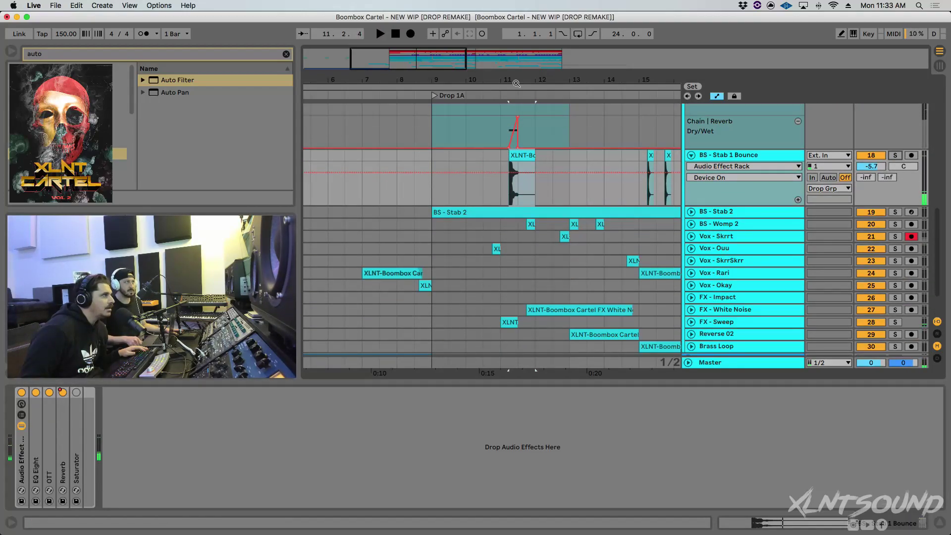
Step: Select the loop range from bar 1 to bar 25 and play the full arrangement from the start
key("minus")
scroll(572, 226, "down", 2)
scroll(572, 230, "right", 1)
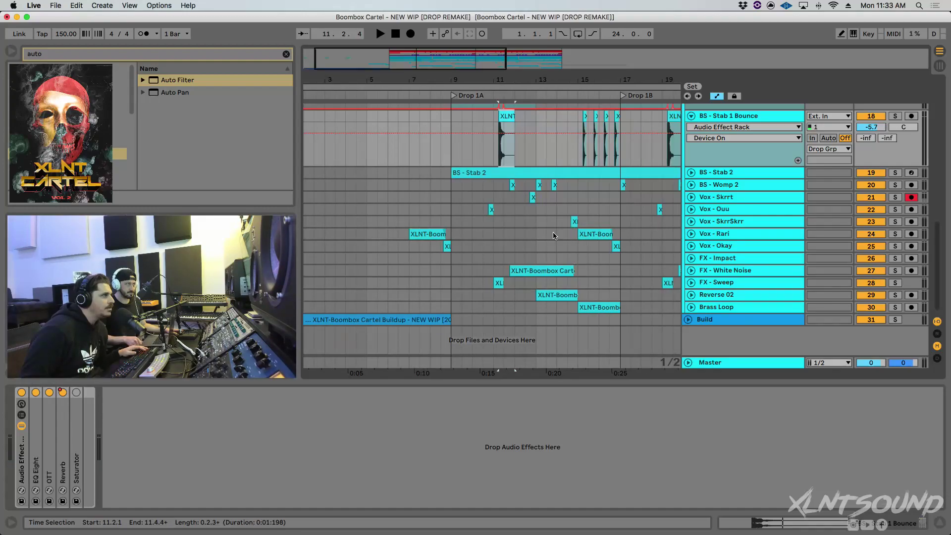
scroll(554, 236, "up", 3)
left_click_drag(563, 83, 563, 49)
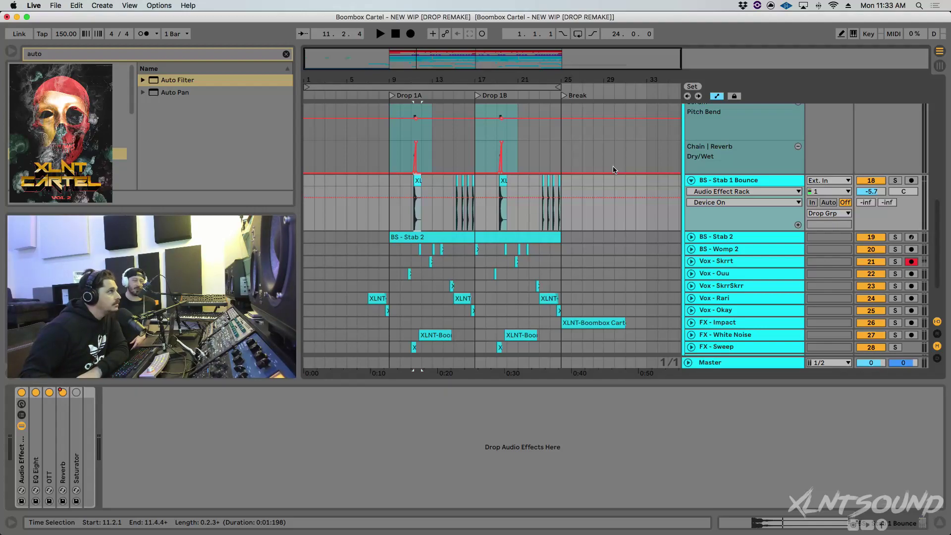
left_click_drag(557, 81, 486, 80)
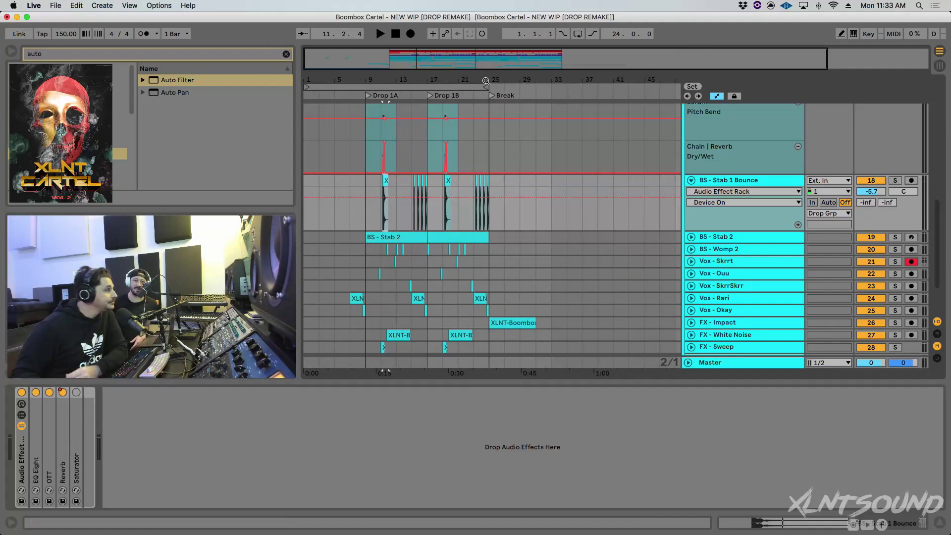
left_click_drag(486, 80, 457, 81)
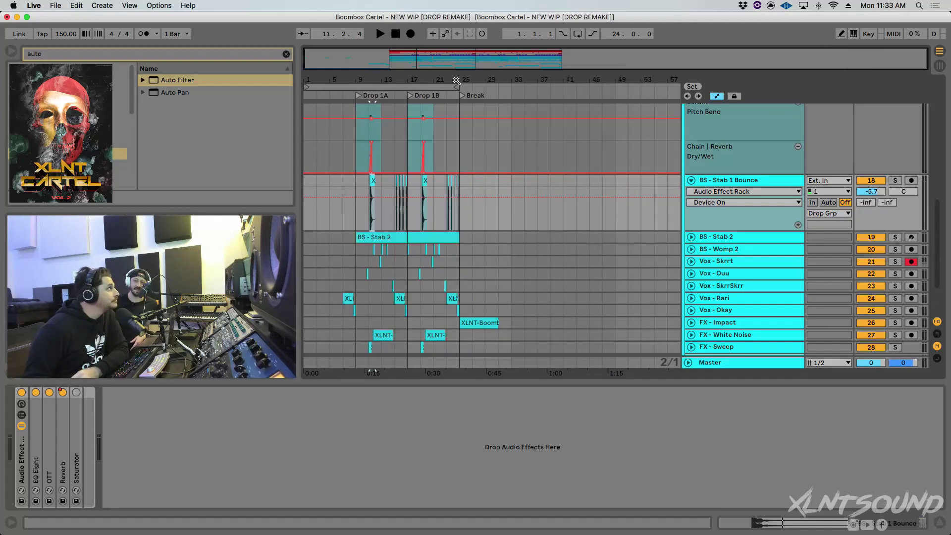
left_click(398, 85)
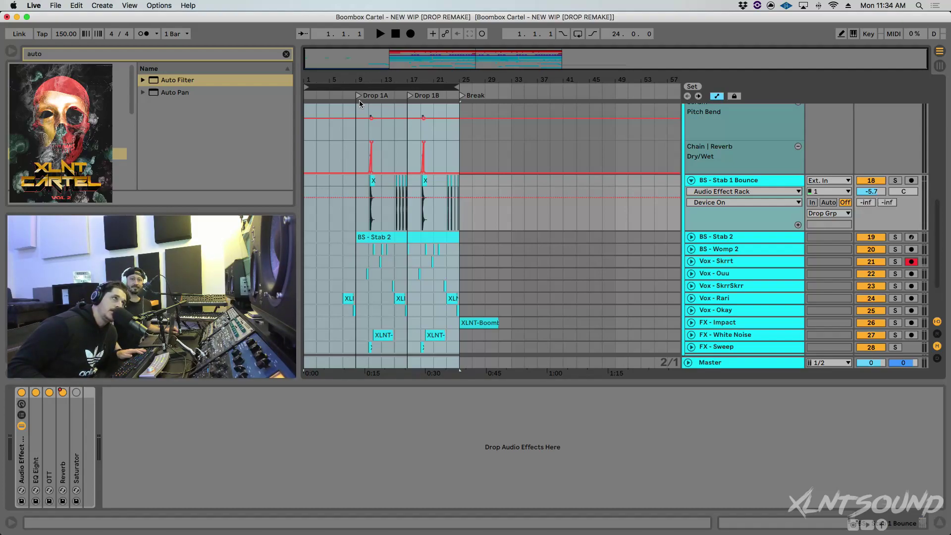
key("space")
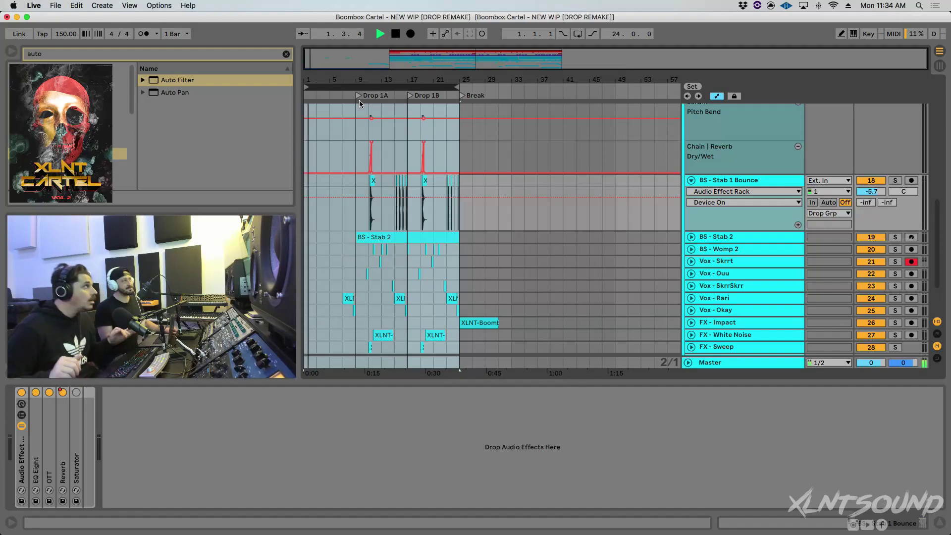